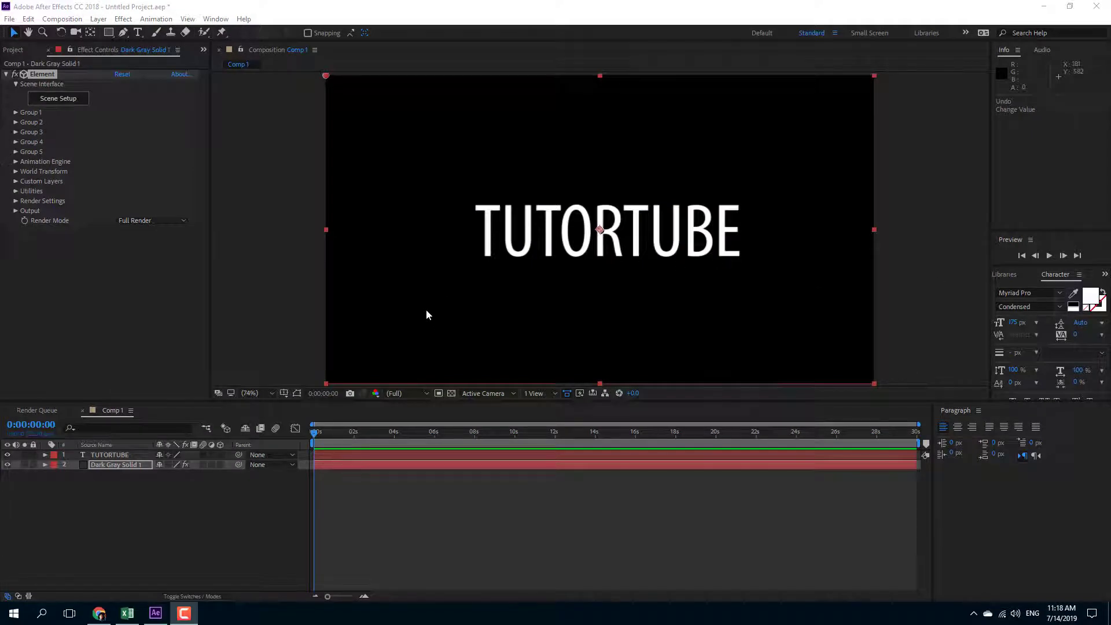
Step: On the dark gray Element solid, set Custom Text and Masks Path Layer 1 to '1. TUTORTUBE'
{"action": "left_click", "coordinate": [110, 456]}
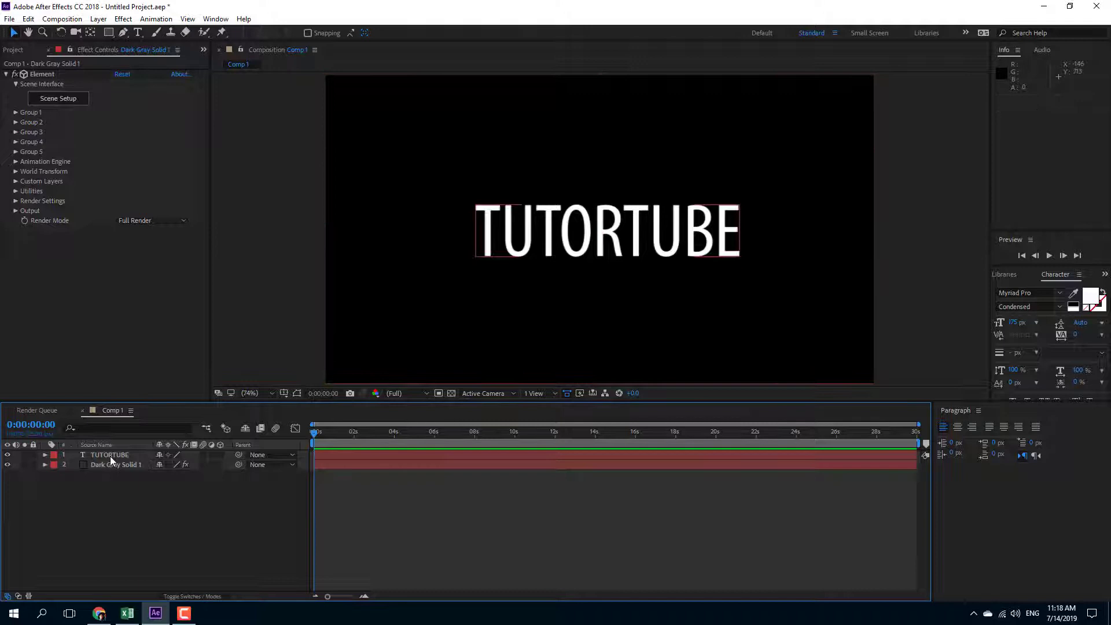
{"action": "left_click", "coordinate": [119, 466]}
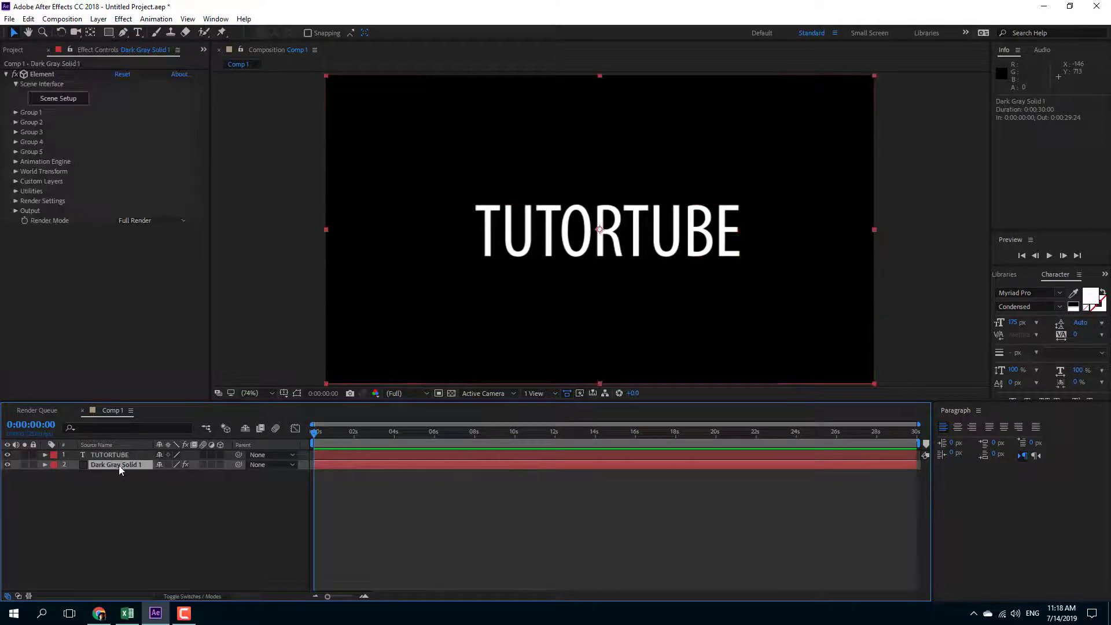
{"action": "left_click", "coordinate": [53, 103]}
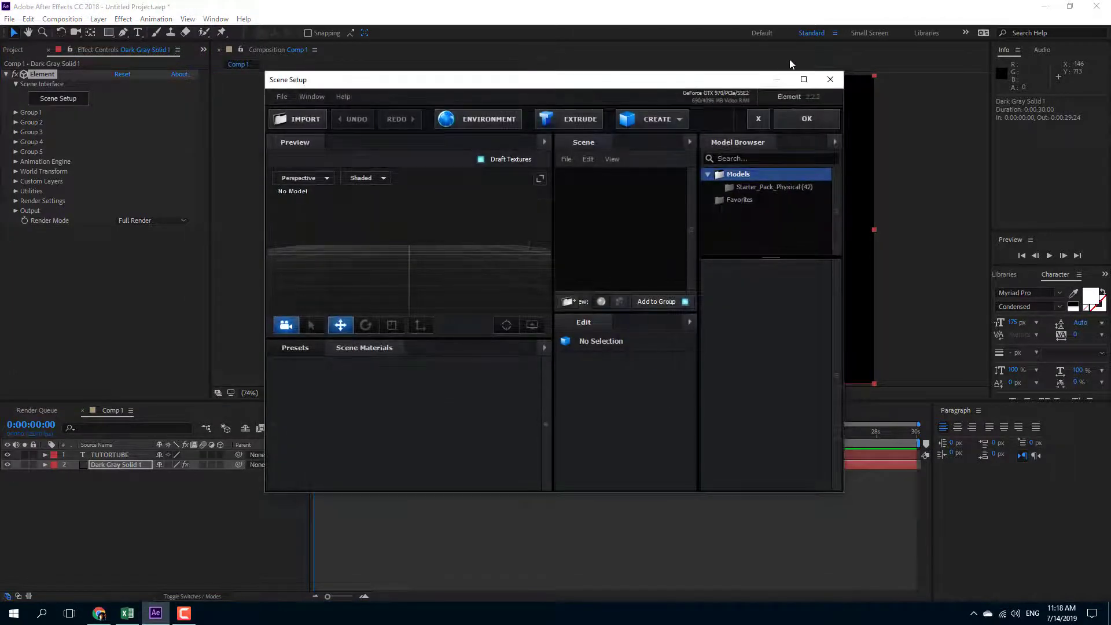
{"action": "left_click", "coordinate": [824, 80]}
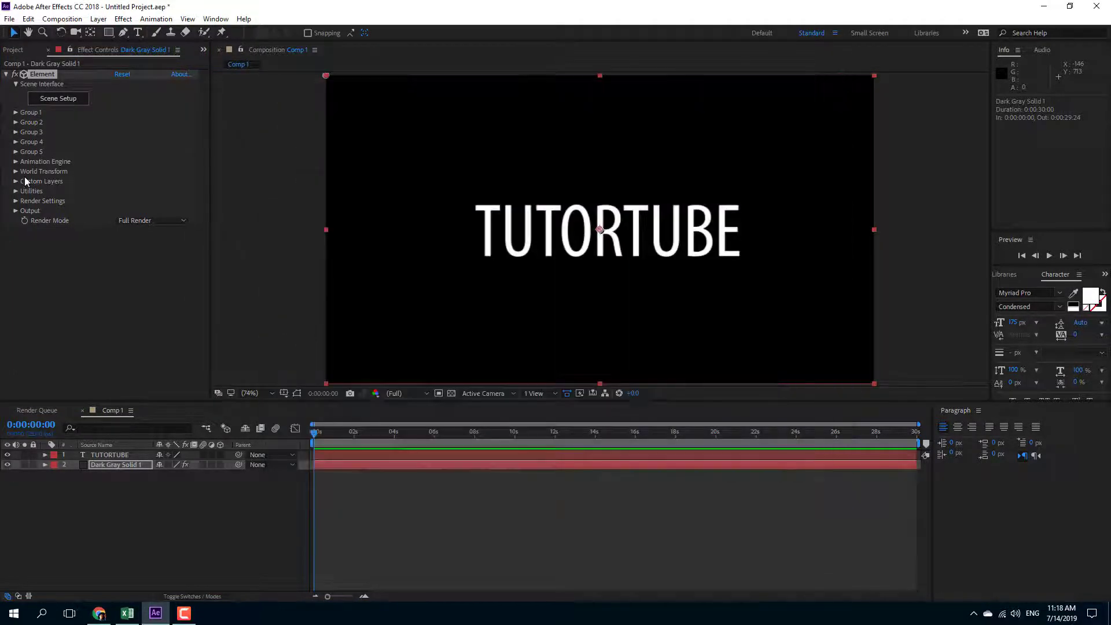
{"action": "left_click", "coordinate": [120, 465]}
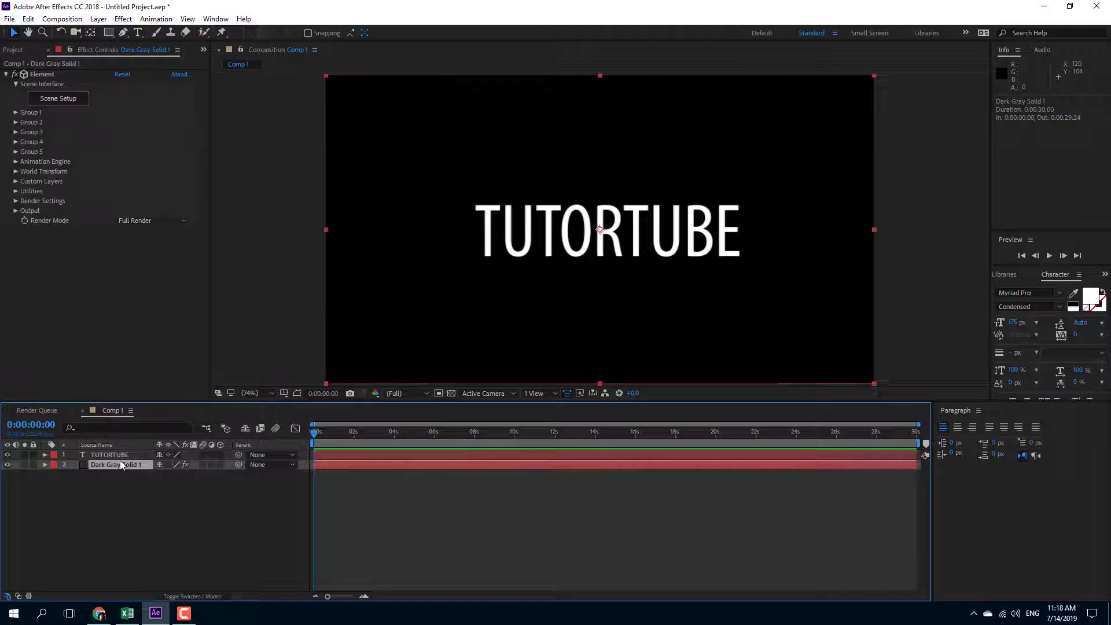
{"action": "left_click", "coordinate": [16, 181]}
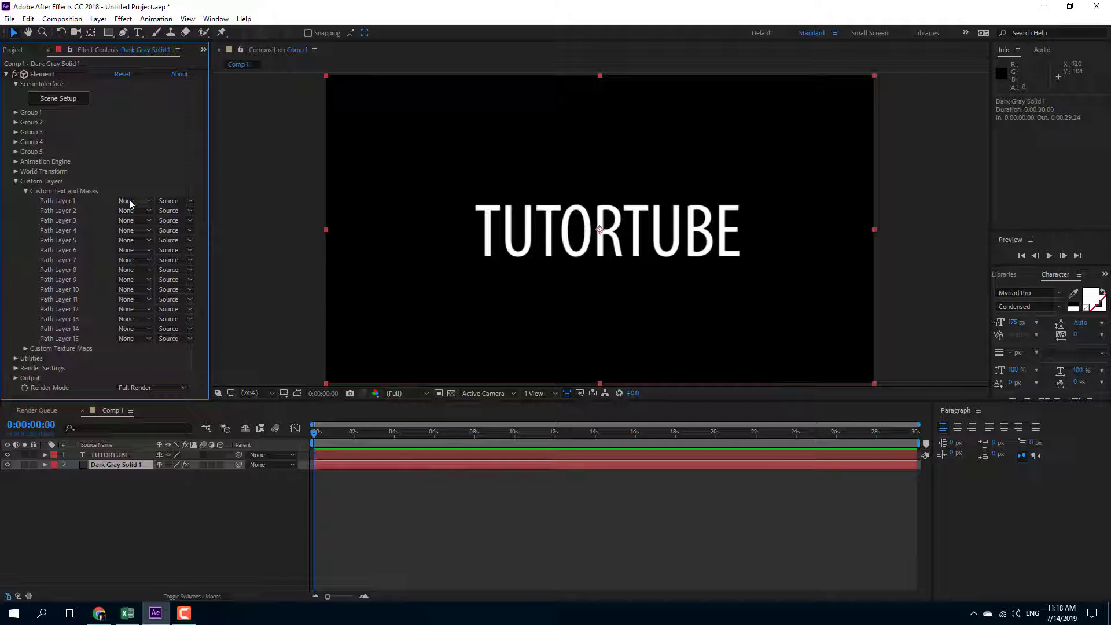
{"action": "left_click", "coordinate": [131, 202]}
{"action": "left_click", "coordinate": [167, 229]}
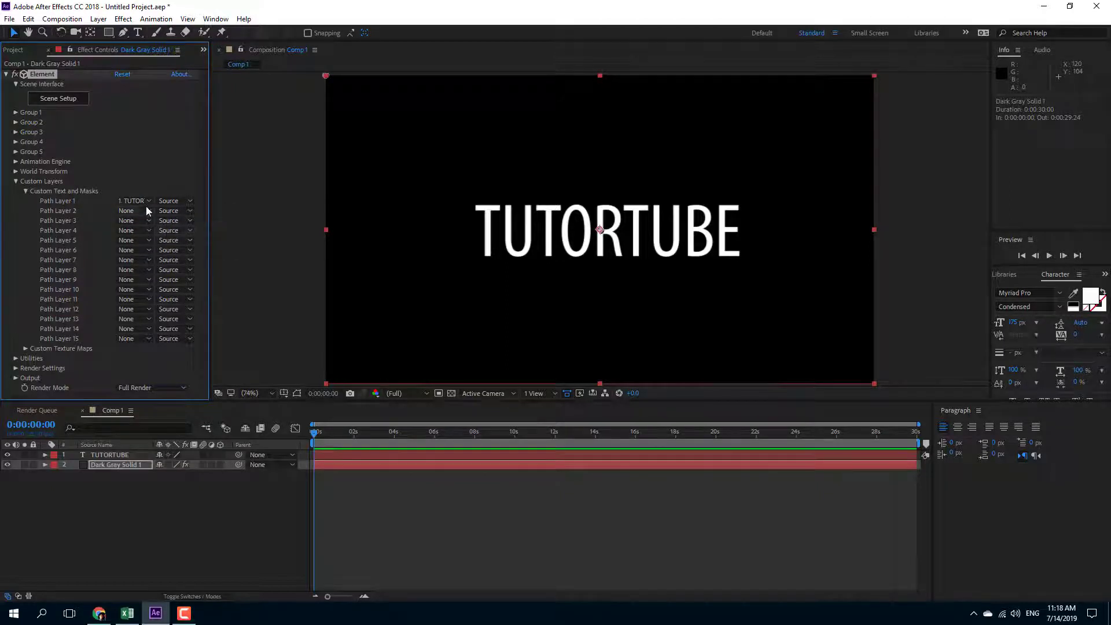
Step: Extrude the Custom Path 1 text in Scene Setup, maximize the window, and view it from above
{"action": "left_click", "coordinate": [54, 100]}
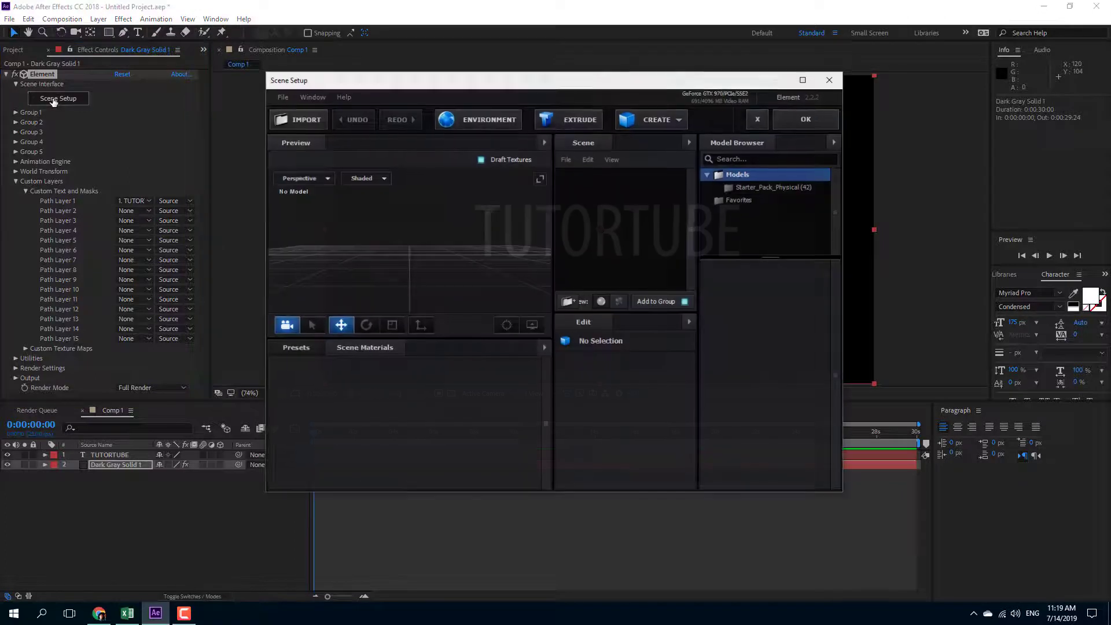
{"action": "left_click", "coordinate": [561, 120]}
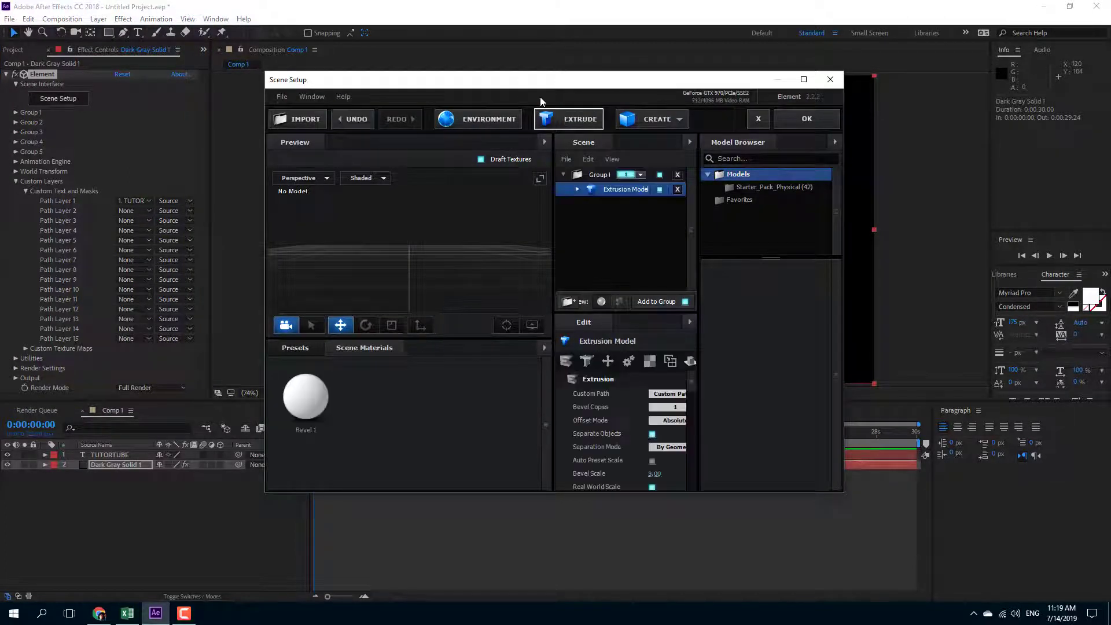
{"action": "left_click_drag", "start_coordinate": [507, 70], "coordinate": [508, 37]}
{"action": "double_click", "coordinate": [510, 45]}
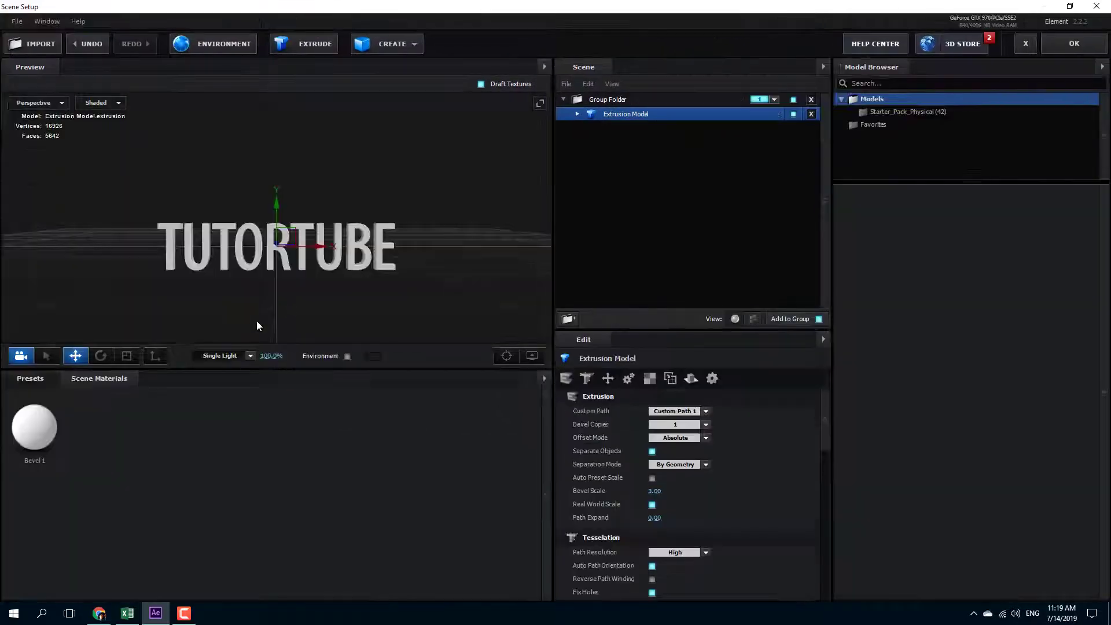
{"action": "left_click_drag", "start_coordinate": [258, 326], "coordinate": [301, 254]}
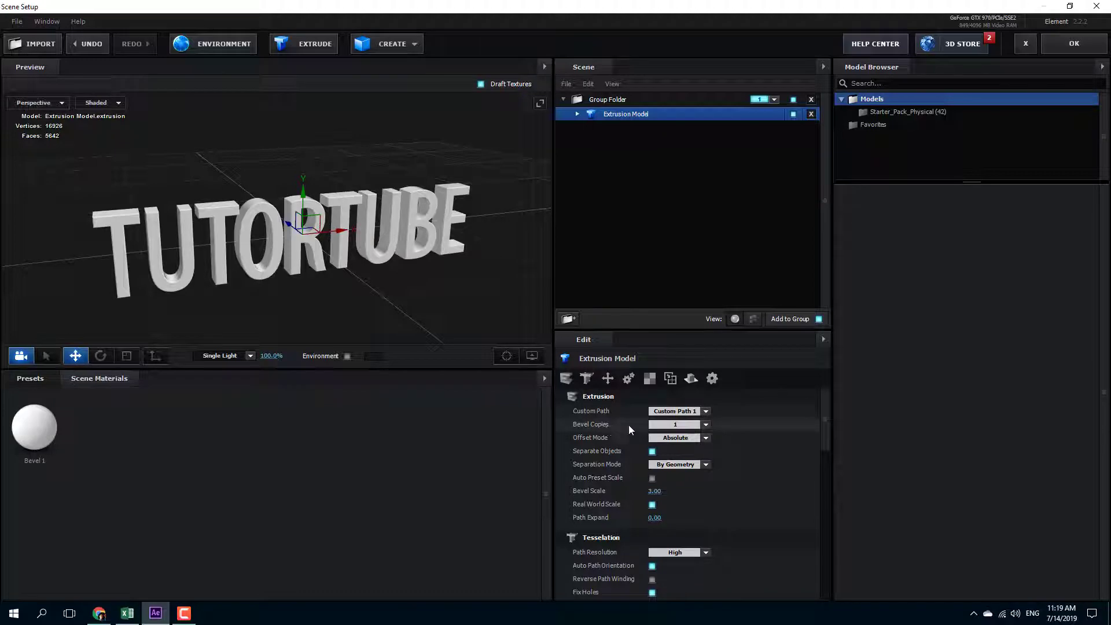
Step: Apply the Pro_Shaders Plastic dark_plastic material to the extruded TUTORTUBE text
{"action": "left_click", "coordinate": [706, 425]}
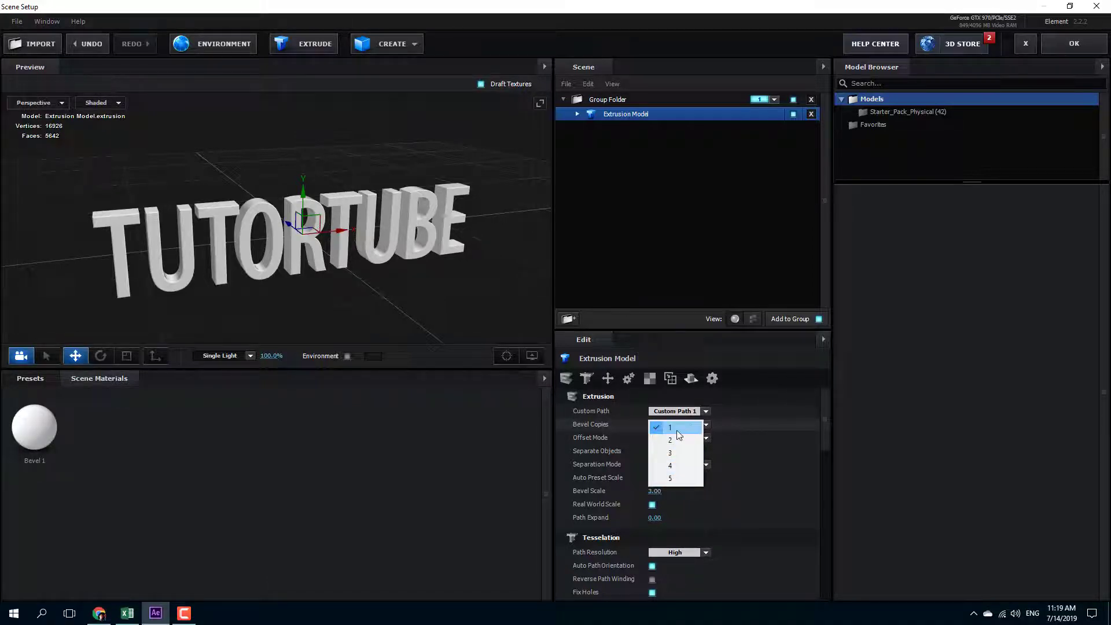
{"action": "left_click", "coordinate": [30, 382]}
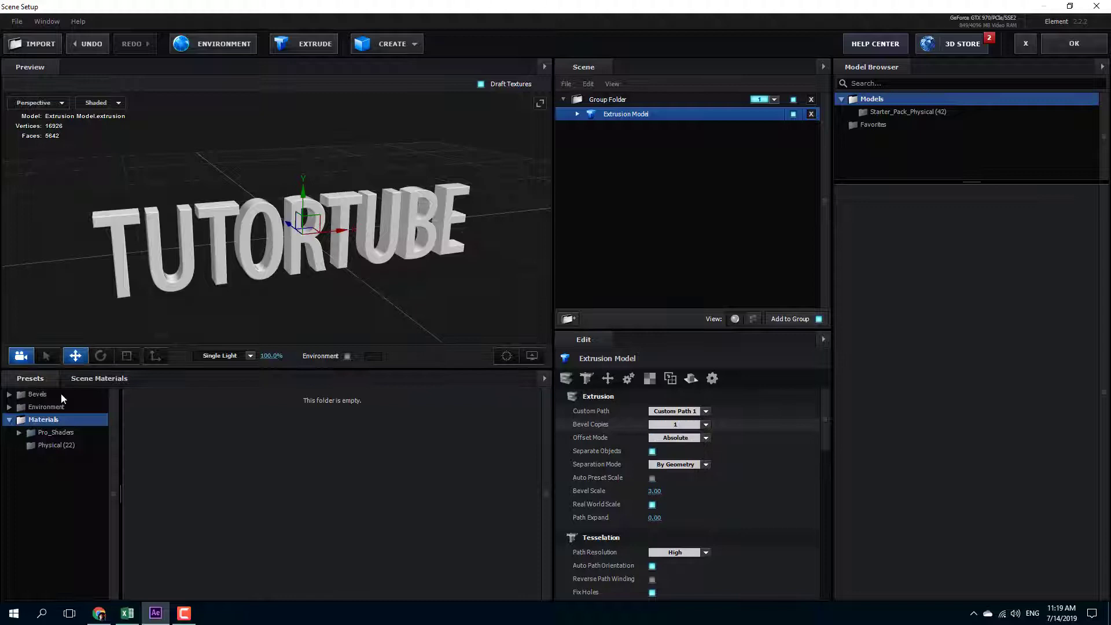
{"action": "double_click", "coordinate": [63, 433]}
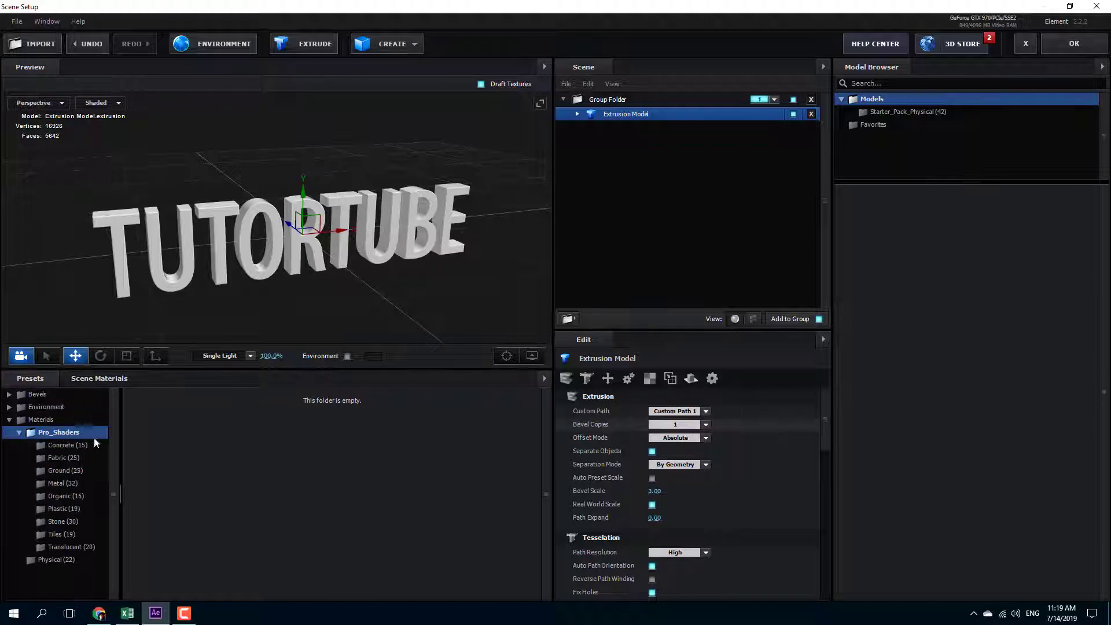
{"action": "left_click", "coordinate": [65, 445]}
{"action": "left_click", "coordinate": [65, 509]}
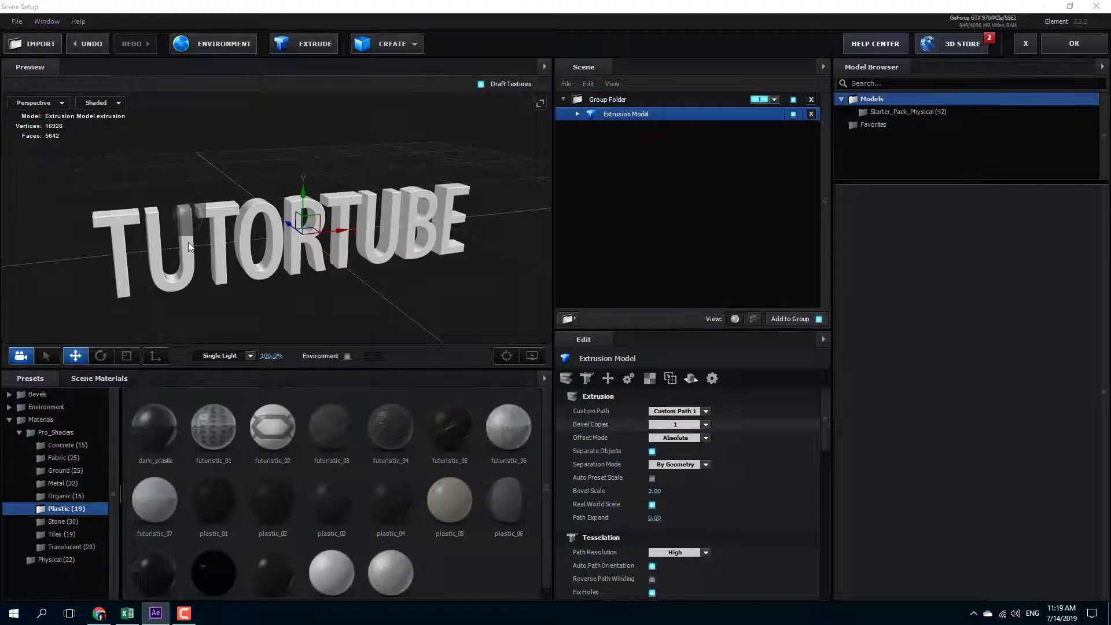
{"action": "left_click_drag", "start_coordinate": [189, 242], "coordinate": [189, 242]}
{"action": "left_click_drag", "start_coordinate": [278, 299], "coordinate": [273, 271]}
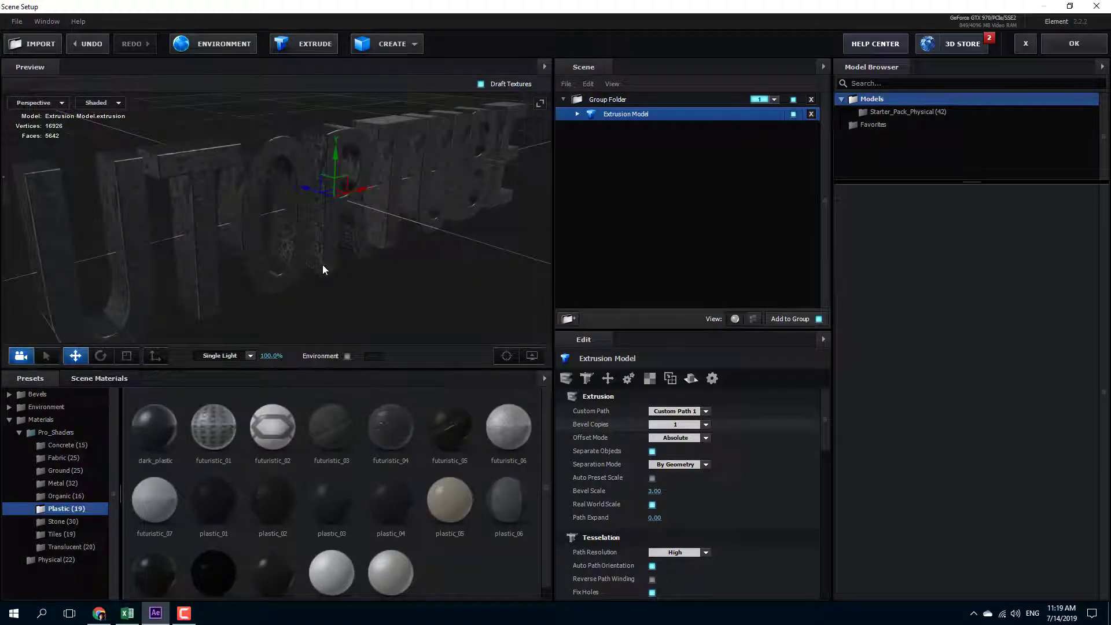
Step: Set Bevel Copies to 2, push Bevel 2 back in depth, and enlarge its size to 2.39
{"action": "left_click", "coordinate": [706, 424]}
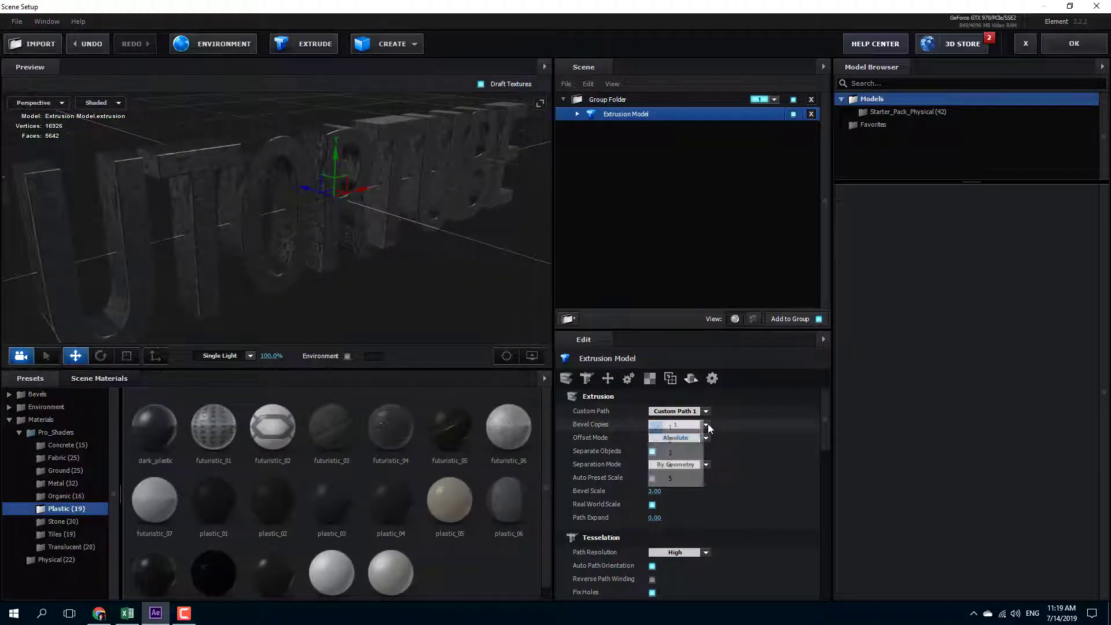
{"action": "left_click", "coordinate": [683, 445]}
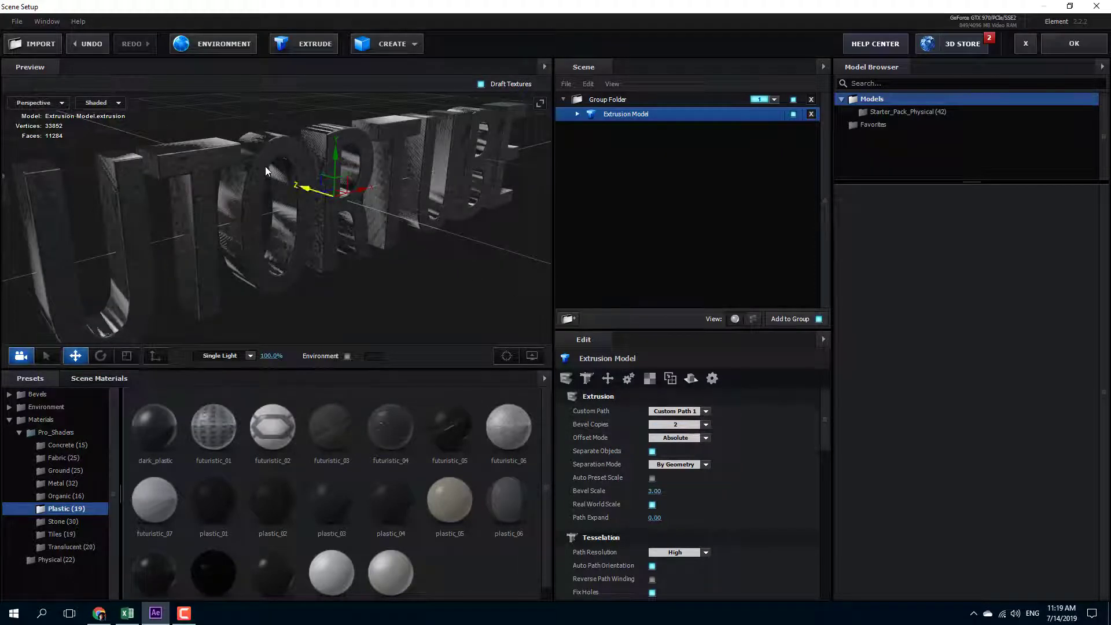
{"action": "mouse_move", "coordinate": [311, 192]}
{"action": "left_mouse_down"}
{"action": "mouse_move", "coordinate": [320, 194]}
{"action": "mouse_move", "coordinate": [307, 182]}
{"action": "left_mouse_up"}
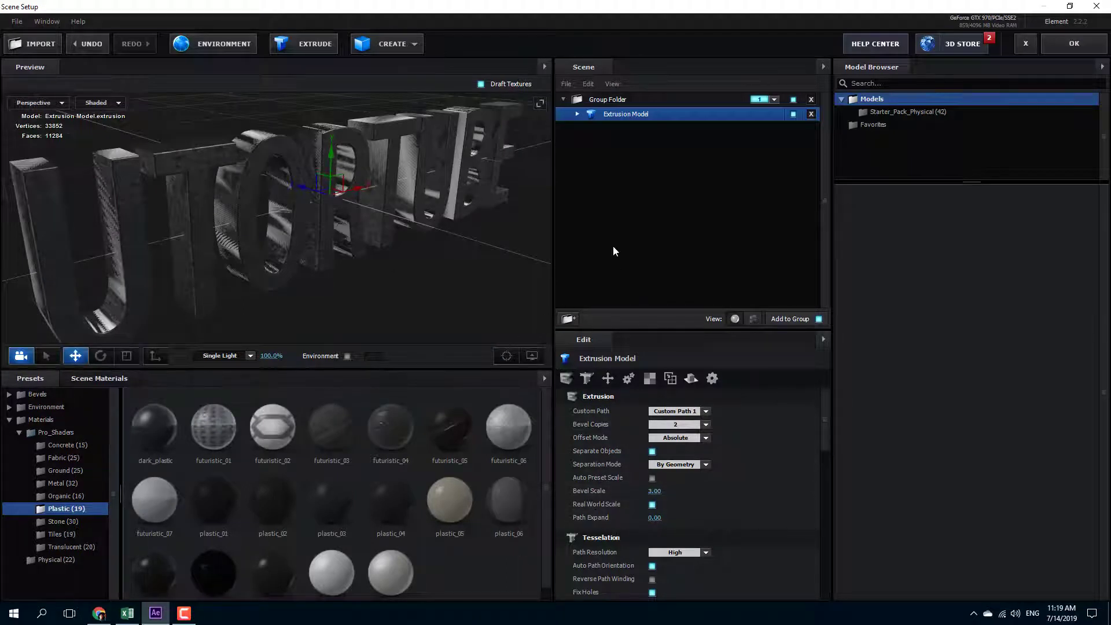
{"action": "left_click", "coordinate": [577, 115]}
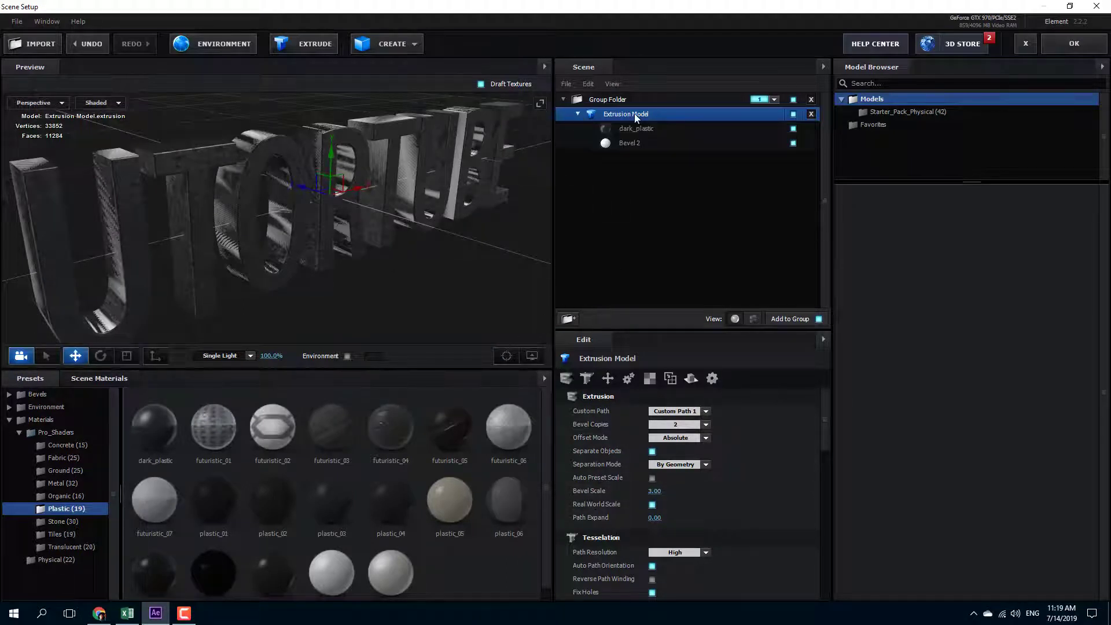
{"action": "left_click", "coordinate": [629, 144]}
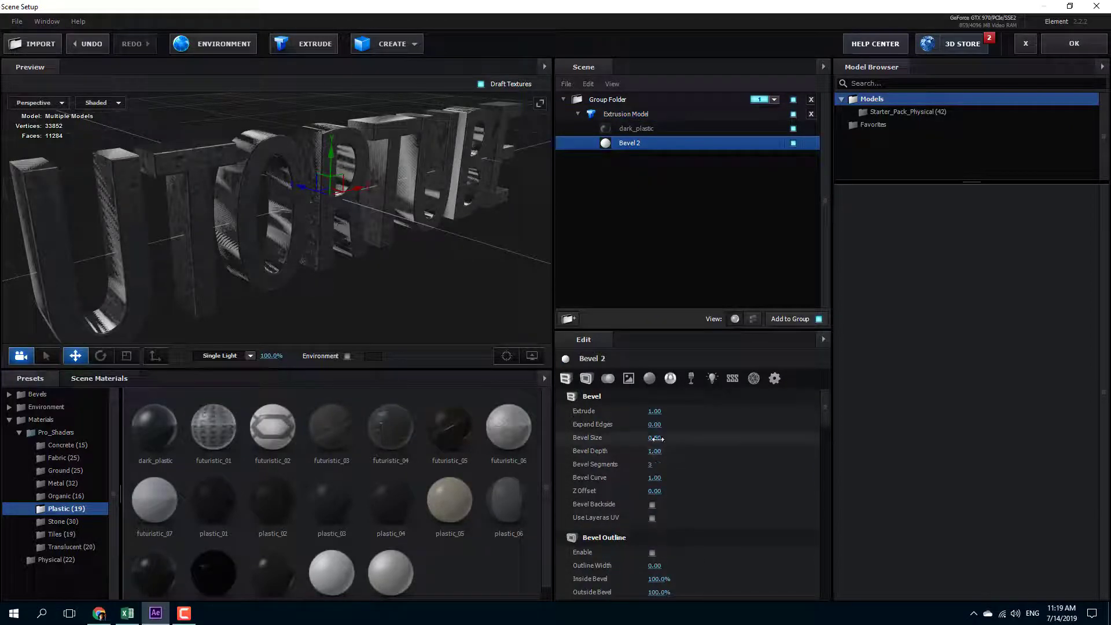
{"action": "mouse_move", "coordinate": [656, 439]}
{"action": "left_mouse_down"}
{"action": "mouse_move", "coordinate": [666, 437]}
{"action": "mouse_move", "coordinate": [612, 439]}
{"action": "mouse_move", "coordinate": [672, 439]}
{"action": "left_mouse_up"}
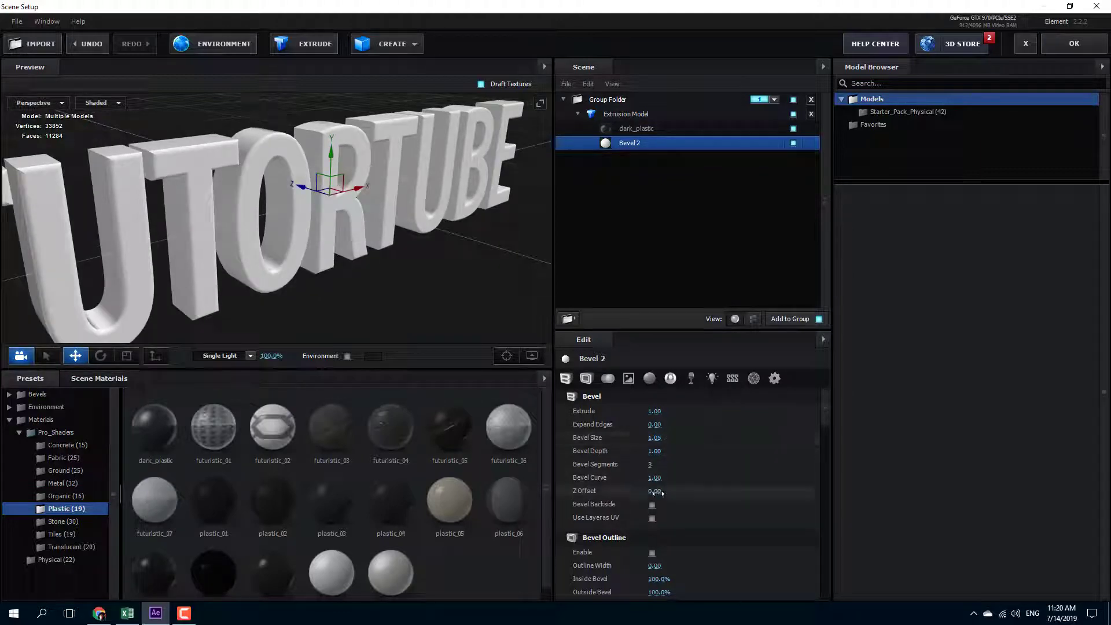
{"action": "left_click_drag", "start_coordinate": [661, 491], "coordinate": [599, 502]}
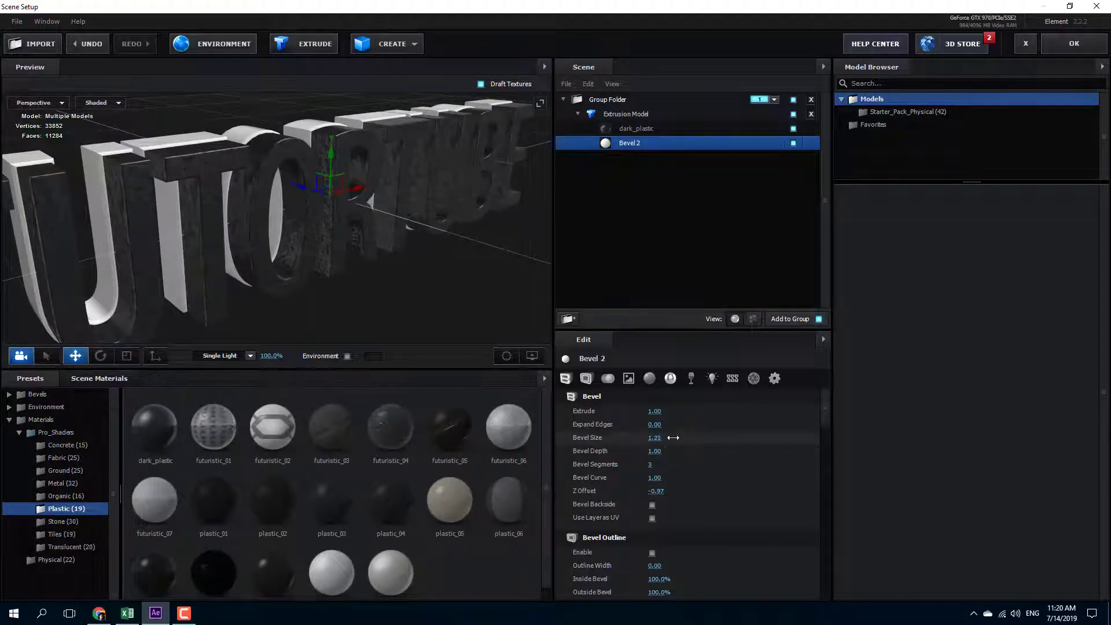
{"action": "left_click_drag", "start_coordinate": [673, 437], "coordinate": [706, 438]}
{"action": "mouse_move", "coordinate": [337, 327]}
{"action": "left_mouse_down"}
{"action": "mouse_move", "coordinate": [416, 349]}
{"action": "mouse_move", "coordinate": [473, 331]}
{"action": "mouse_move", "coordinate": [374, 339]}
{"action": "mouse_move", "coordinate": [321, 325]}
{"action": "mouse_move", "coordinate": [321, 335]}
{"action": "left_mouse_up"}
{"action": "left_click_drag", "start_coordinate": [338, 241], "coordinate": [429, 289]}
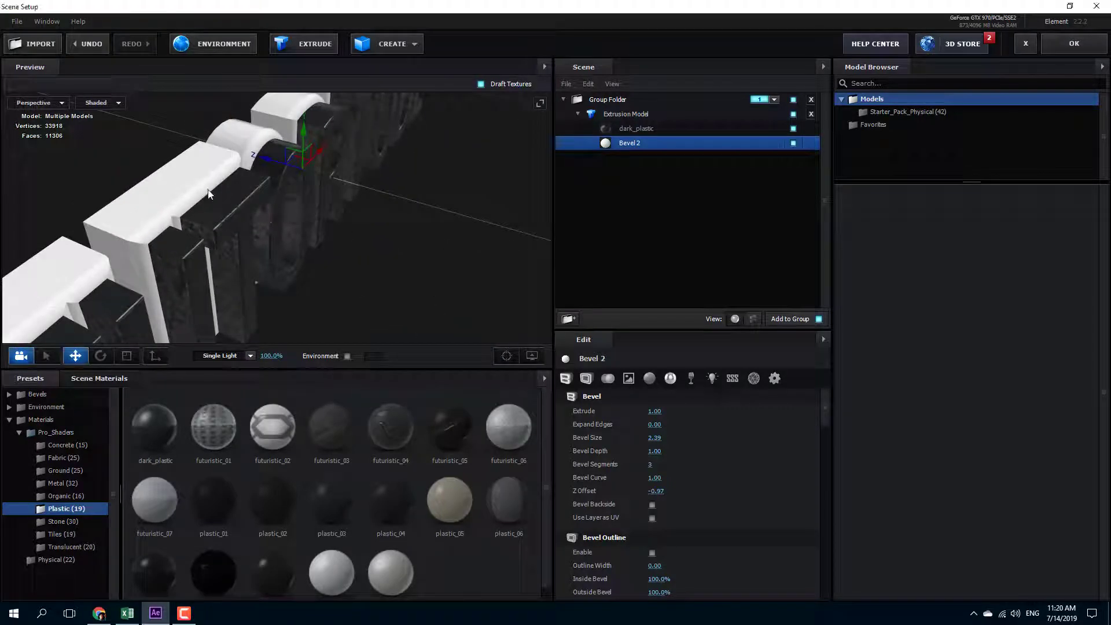
{"action": "left_click_drag", "start_coordinate": [376, 248], "coordinate": [353, 240]}
Step: Apply translucent chlorine to the text faces and cola to the bevels
{"action": "left_click", "coordinate": [72, 521]}
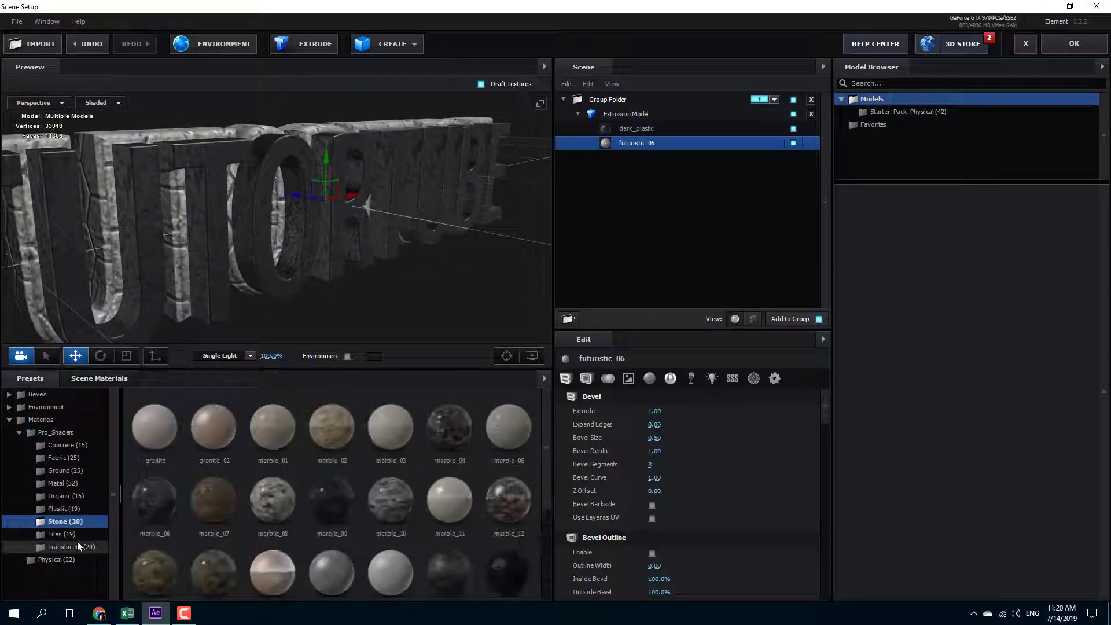
{"action": "left_click", "coordinate": [74, 547]}
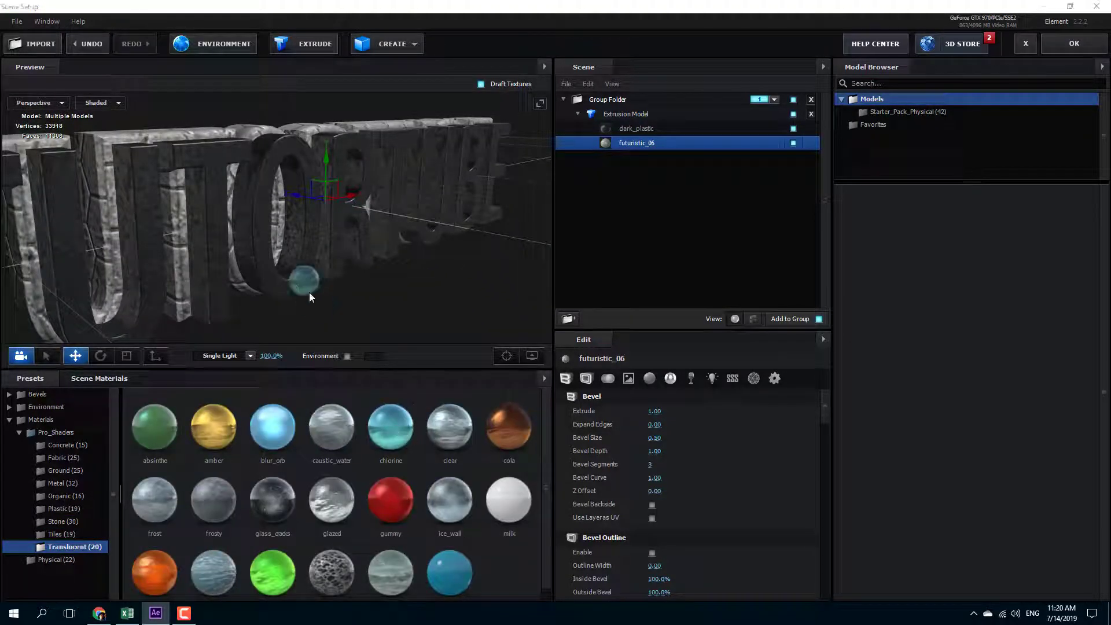
{"action": "left_click_drag", "start_coordinate": [309, 292], "coordinate": [416, 342]}
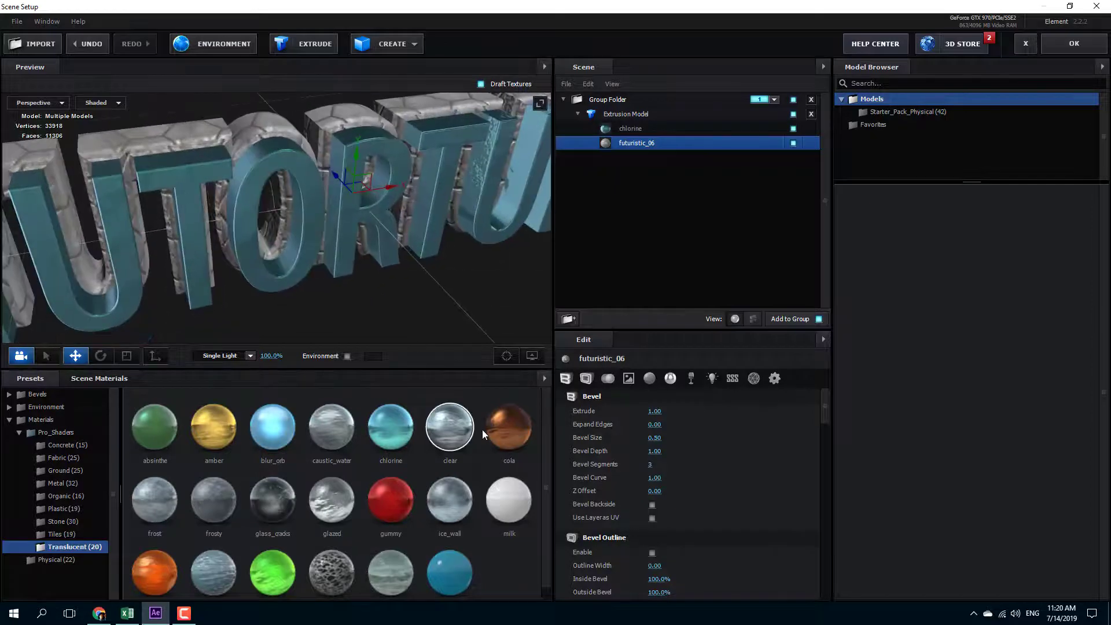
{"action": "left_click_drag", "start_coordinate": [504, 430], "coordinate": [248, 261]}
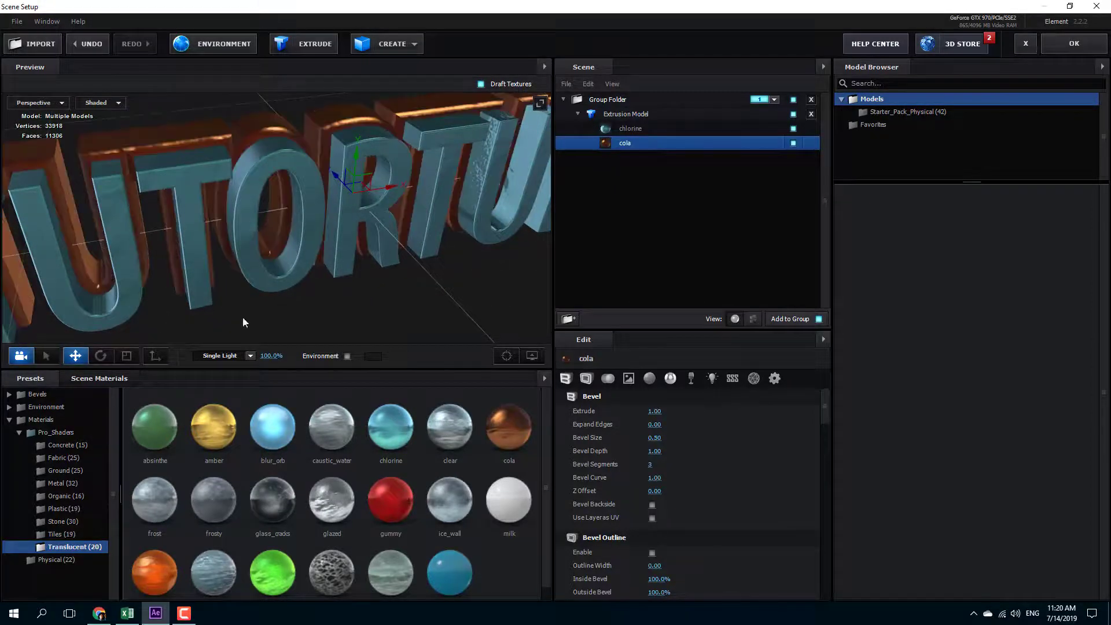
{"action": "left_click_drag", "start_coordinate": [243, 322], "coordinate": [405, 298]}
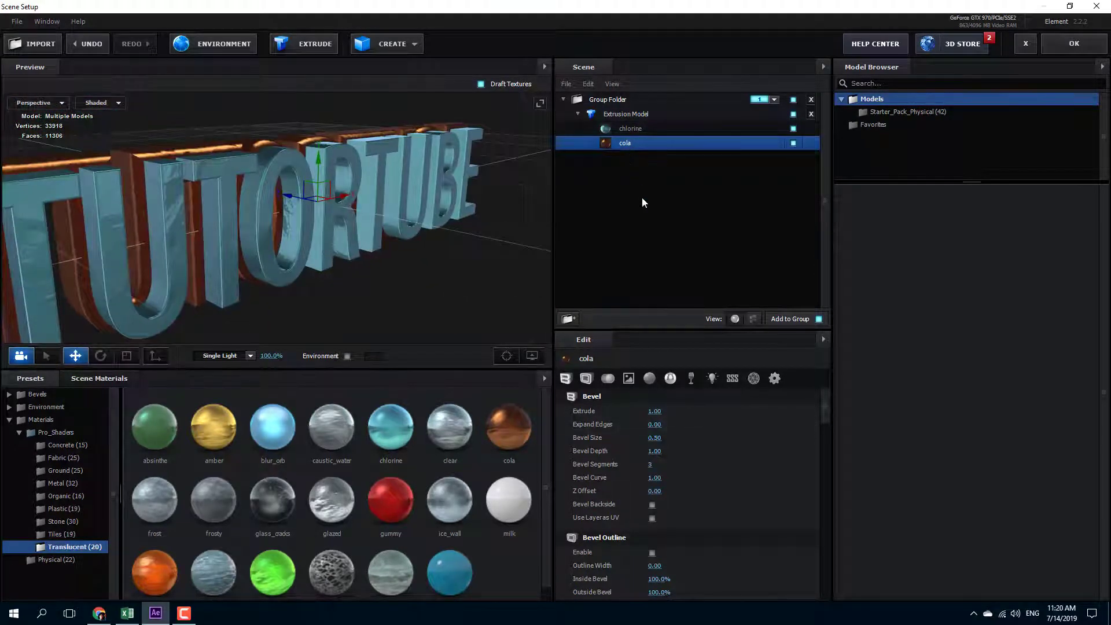
Step: Set Bevel Copies to 3, push Bevel 3 forward in Z, set size 0.00, and apply gummy
{"action": "left_click", "coordinate": [631, 114]}
{"action": "left_click", "coordinate": [701, 425]}
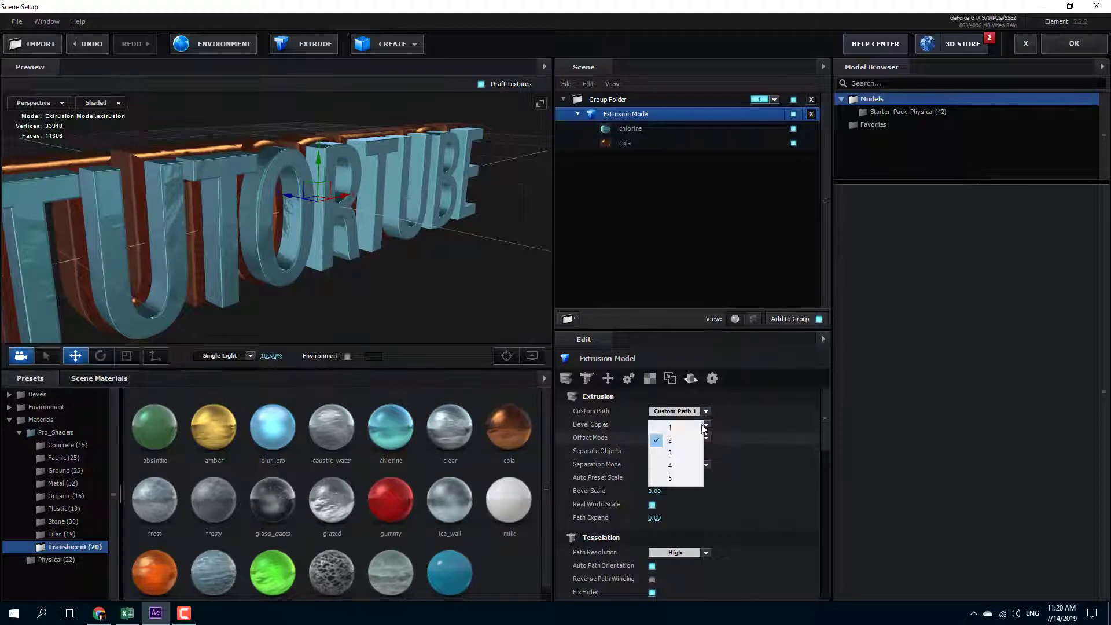
{"action": "left_click", "coordinate": [674, 453]}
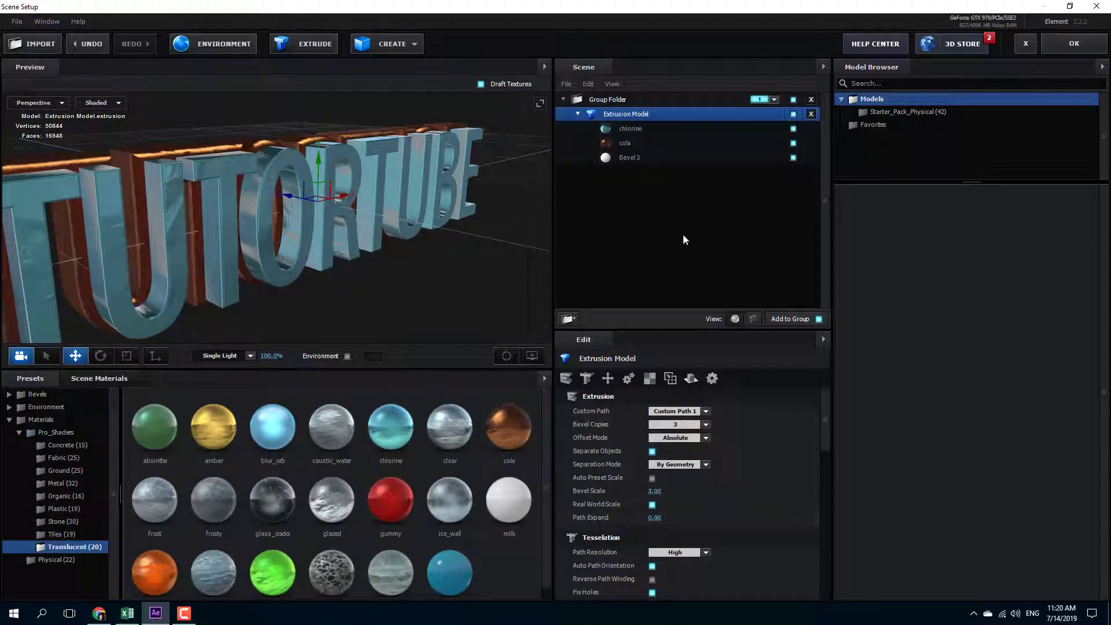
{"action": "left_click", "coordinate": [629, 158]}
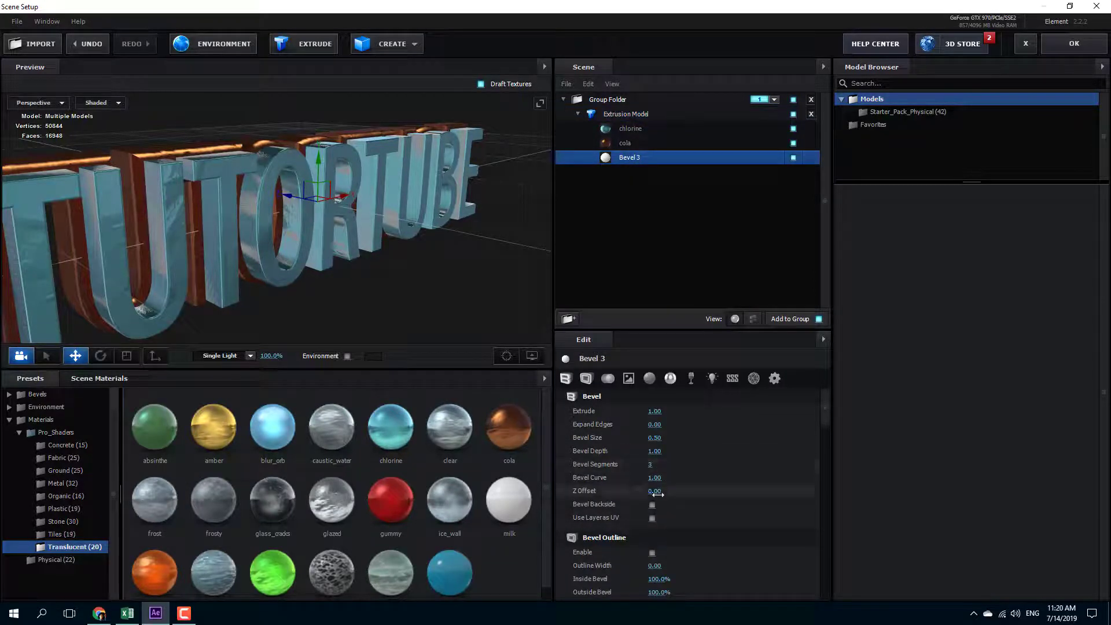
{"action": "left_click_drag", "start_coordinate": [658, 495], "coordinate": [699, 502]}
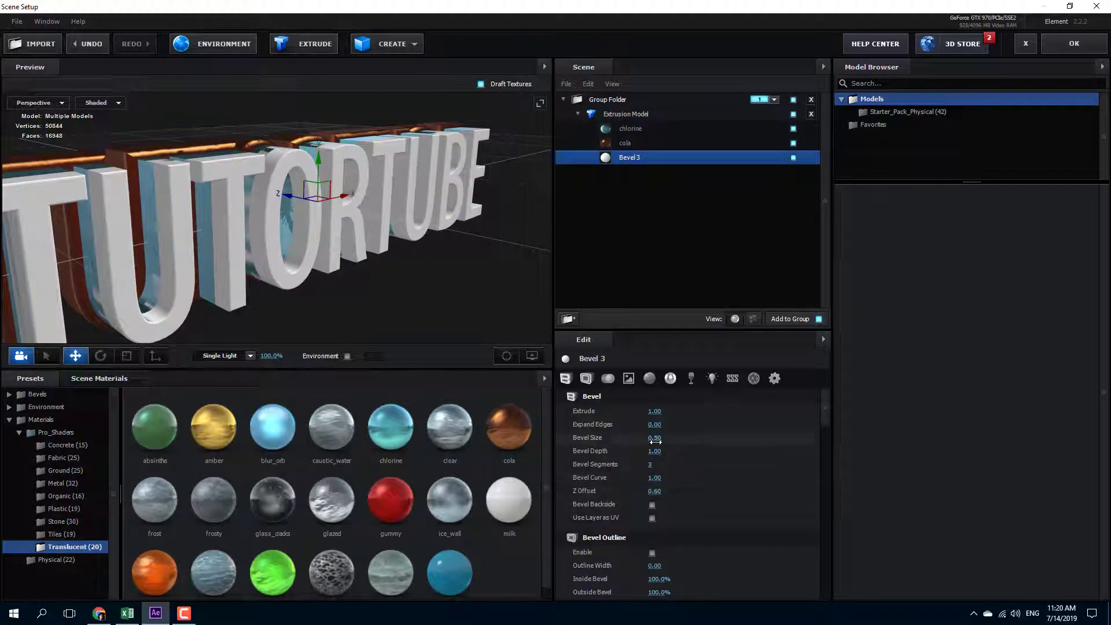
{"action": "left_click_drag", "start_coordinate": [656, 441], "coordinate": [536, 442]}
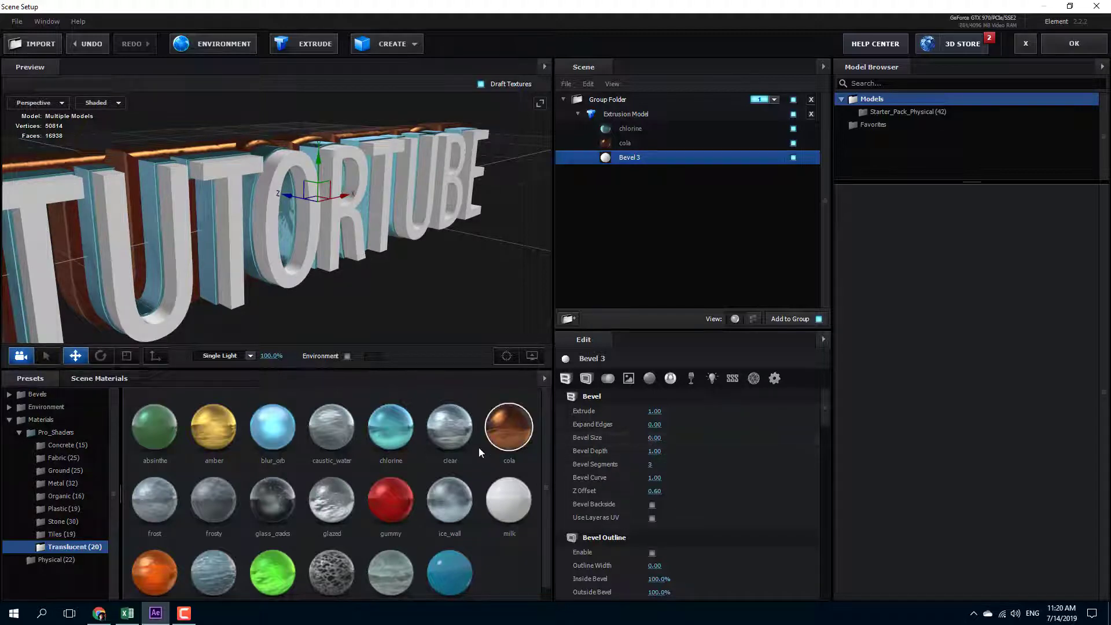
{"action": "left_click_drag", "start_coordinate": [400, 503], "coordinate": [273, 407]}
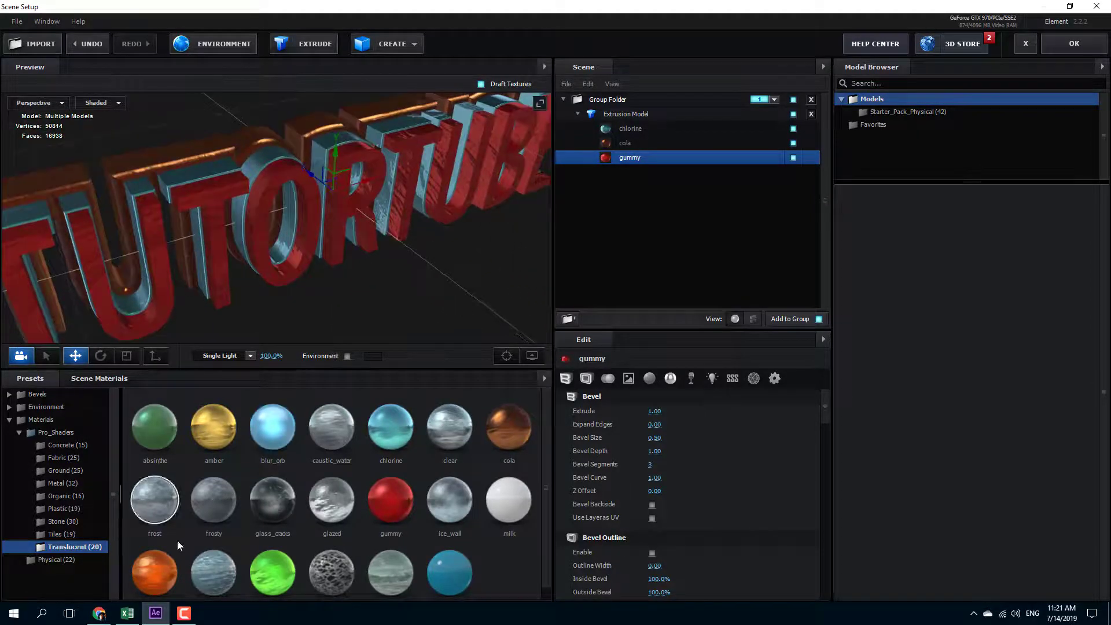
Step: Apply orange_soda to the third bevel and check the orange letter fronts from several angles
{"action": "left_click_drag", "start_coordinate": [154, 573], "coordinate": [215, 255]}
{"action": "mouse_move", "coordinate": [372, 280]}
{"action": "left_mouse_down"}
{"action": "mouse_move", "coordinate": [401, 262]}
{"action": "mouse_move", "coordinate": [416, 271]}
{"action": "mouse_move", "coordinate": [341, 296]}
{"action": "mouse_move", "coordinate": [276, 298]}
{"action": "mouse_move", "coordinate": [224, 277]}
{"action": "mouse_move", "coordinate": [355, 280]}
{"action": "mouse_move", "coordinate": [424, 254]}
{"action": "mouse_move", "coordinate": [470, 252]}
{"action": "mouse_move", "coordinate": [330, 289]}
{"action": "mouse_move", "coordinate": [364, 280]}
{"action": "mouse_move", "coordinate": [356, 284]}
{"action": "left_mouse_up"}
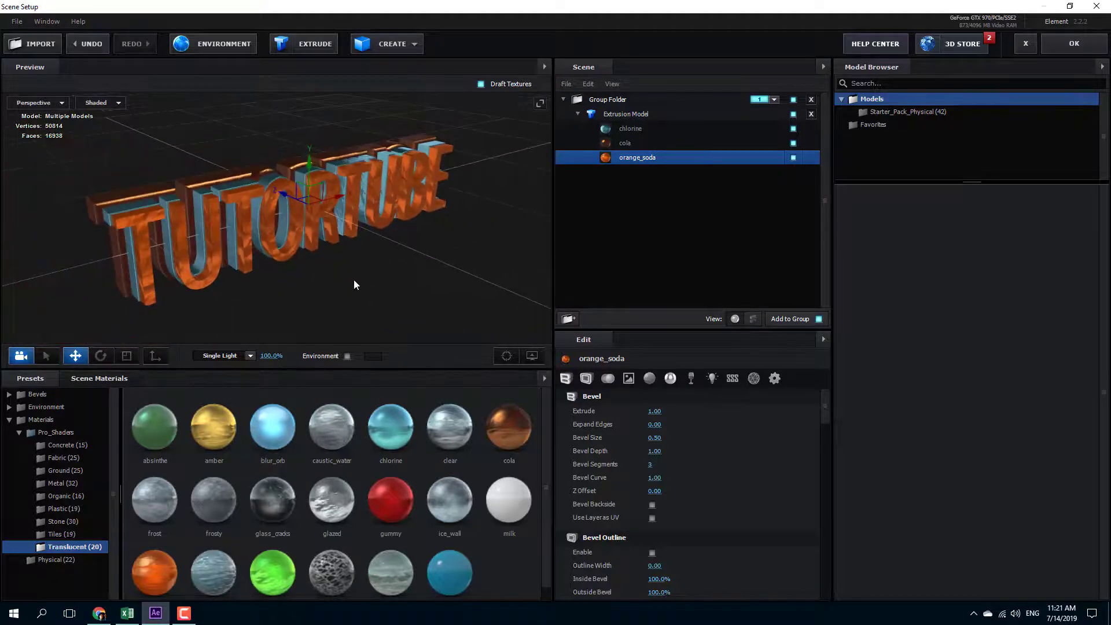
{"action": "left_click", "coordinate": [39, 395]}
{"action": "left_click", "coordinate": [58, 407]}
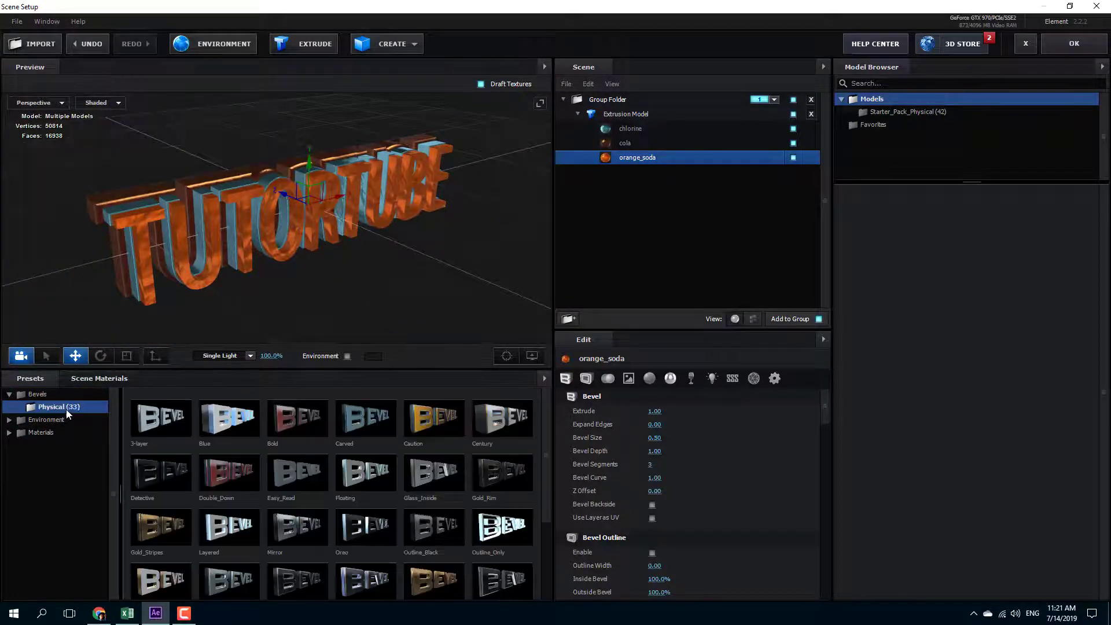
{"action": "left_click_drag", "start_coordinate": [358, 268], "coordinate": [399, 272]}
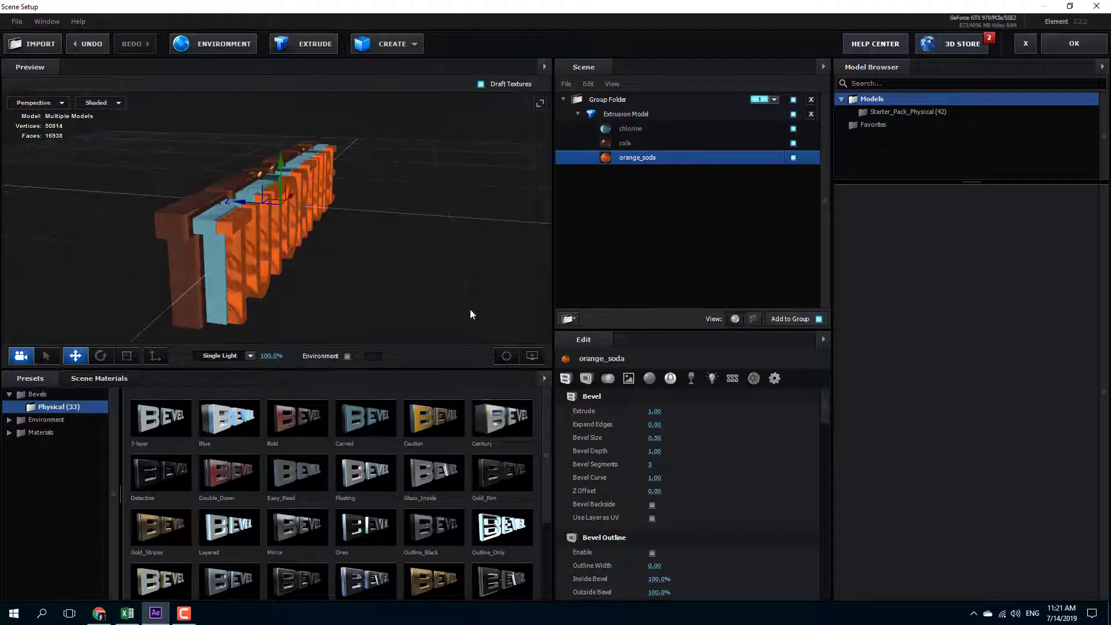
{"action": "left_click_drag", "start_coordinate": [470, 315], "coordinate": [227, 189]}
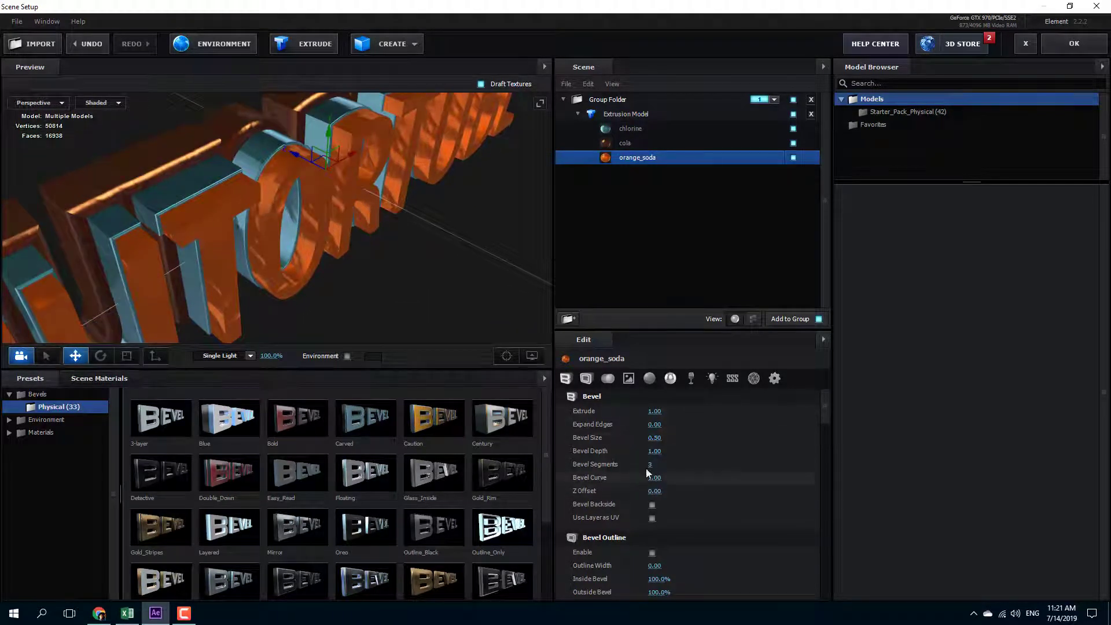
{"action": "left_click_drag", "start_coordinate": [417, 248], "coordinate": [480, 229]}
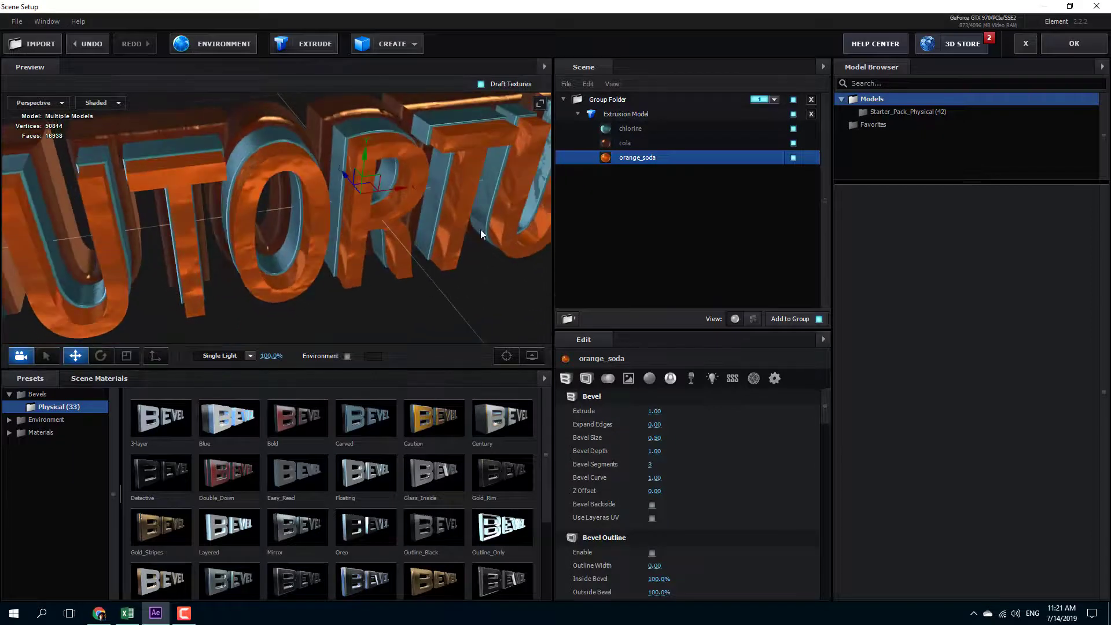
Step: Accept the Element scene, hide the flat TUTORTUBE layer, and add a New > Camera layer
{"action": "left_click", "coordinate": [1073, 44]}
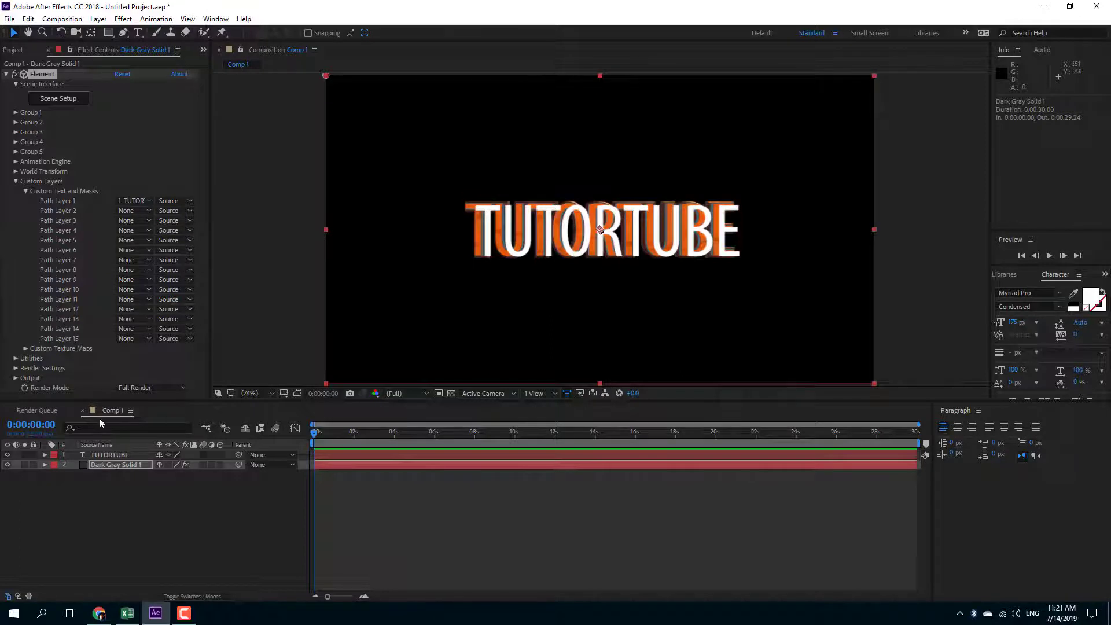
{"action": "left_click", "coordinate": [7, 455]}
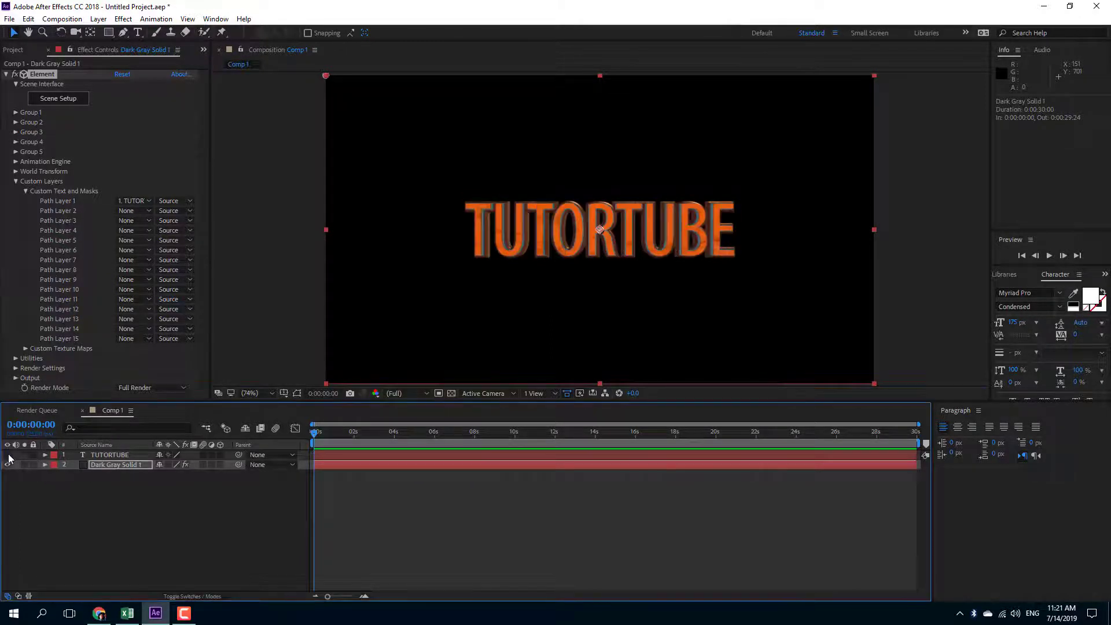
{"action": "right_click", "coordinate": [169, 494]}
{"action": "mouse_move", "coordinate": [246, 366]}
{"action": "left_click", "coordinate": [400, 418]}
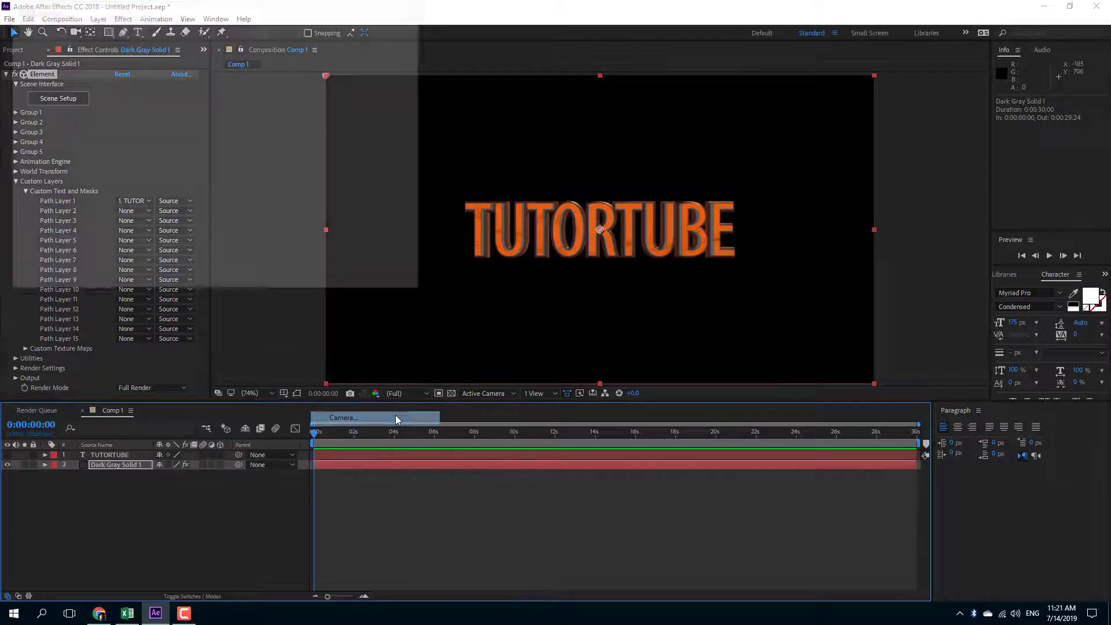
Step: Confirm Camera 1 and orbit it to show the TUTORTUBE text in perspective
{"action": "left_click", "coordinate": [333, 279]}
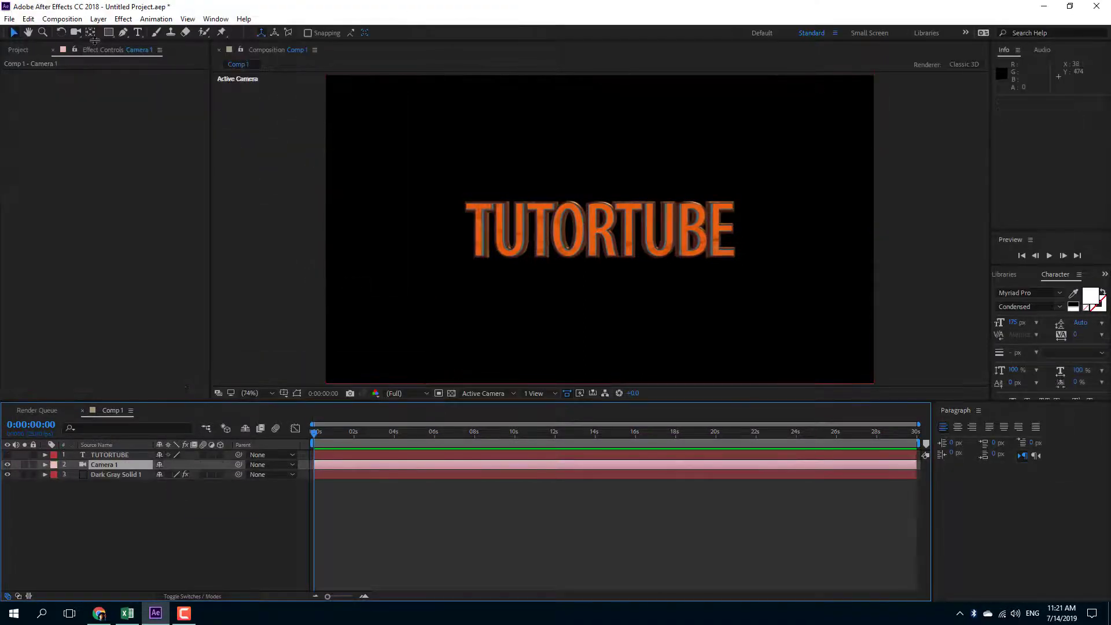
{"action": "left_click", "coordinate": [77, 33]}
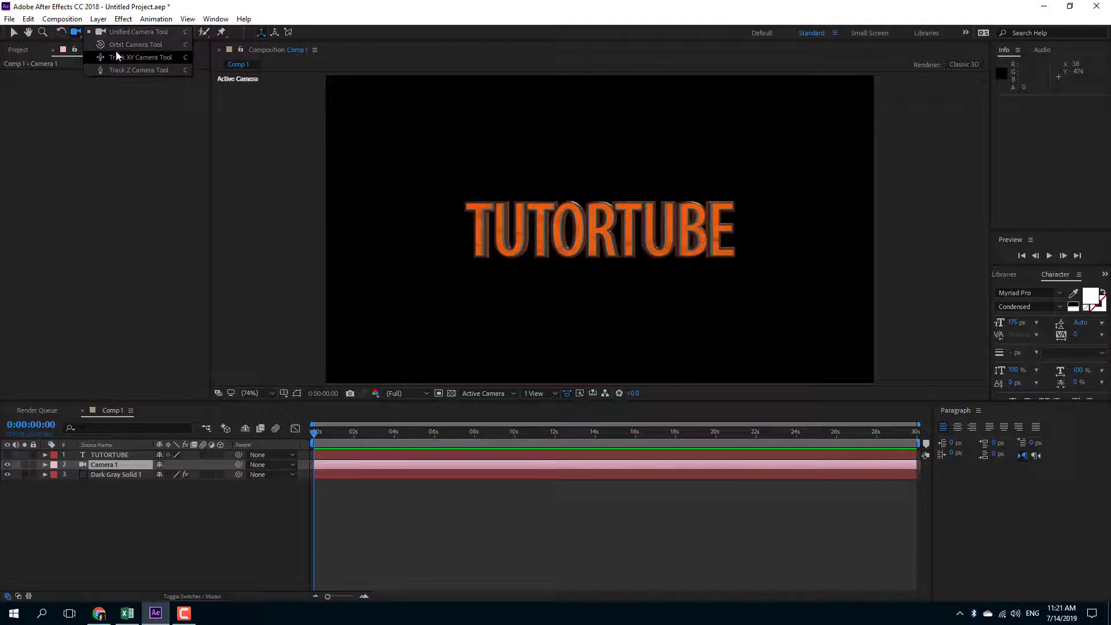
{"action": "left_click", "coordinate": [120, 46]}
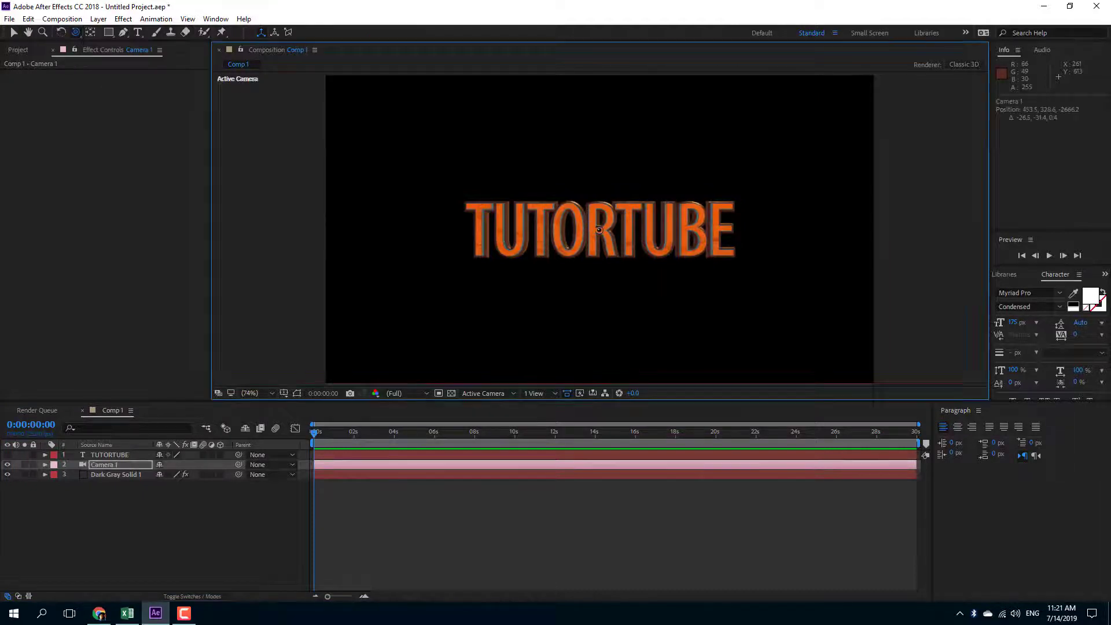
{"action": "left_click_drag", "start_coordinate": [599, 230], "coordinate": [651, 260]}
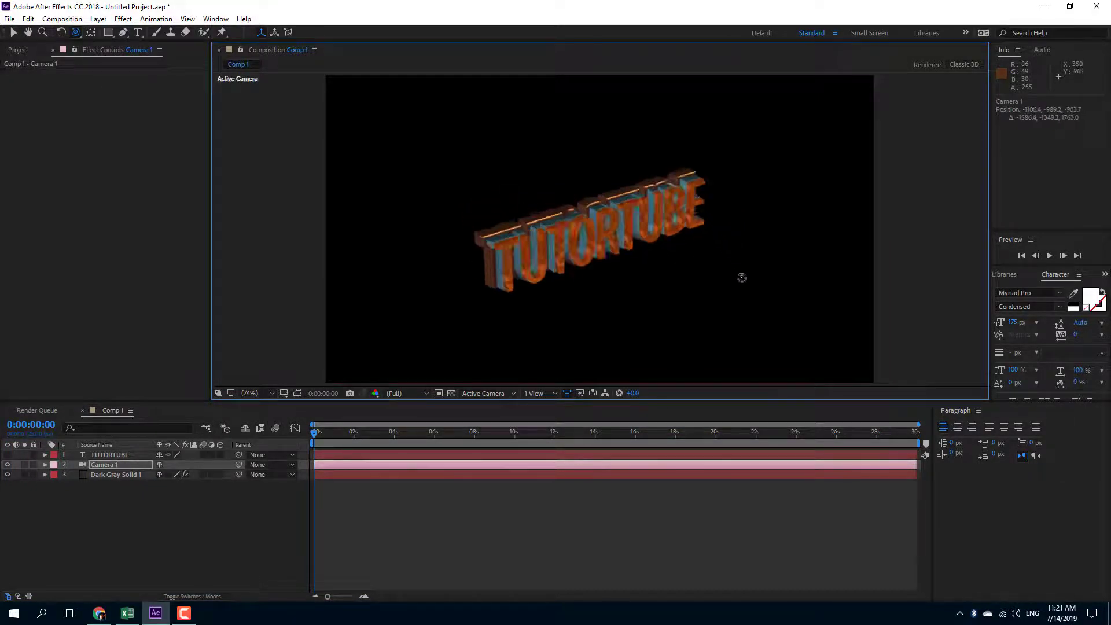
{"action": "left_click_drag", "start_coordinate": [742, 277], "coordinate": [659, 246]}
Step: Dolly Camera 1 closer to the TUTORTUBE text with the Track Z Camera Tool
{"action": "right_click", "coordinate": [544, 220]}
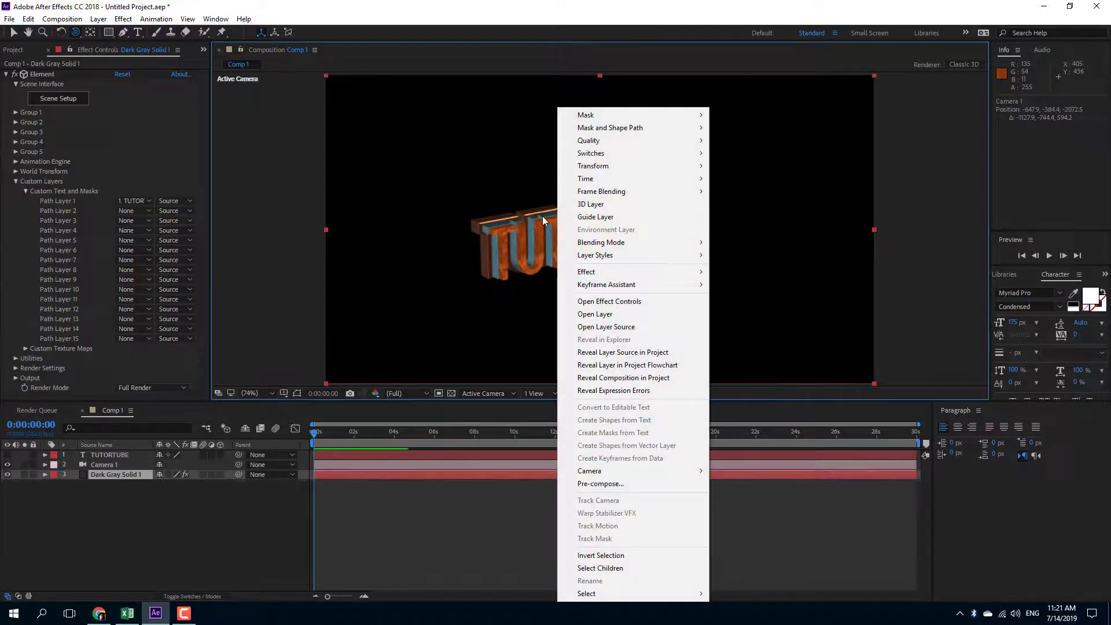
{"action": "left_click", "coordinate": [524, 230]}
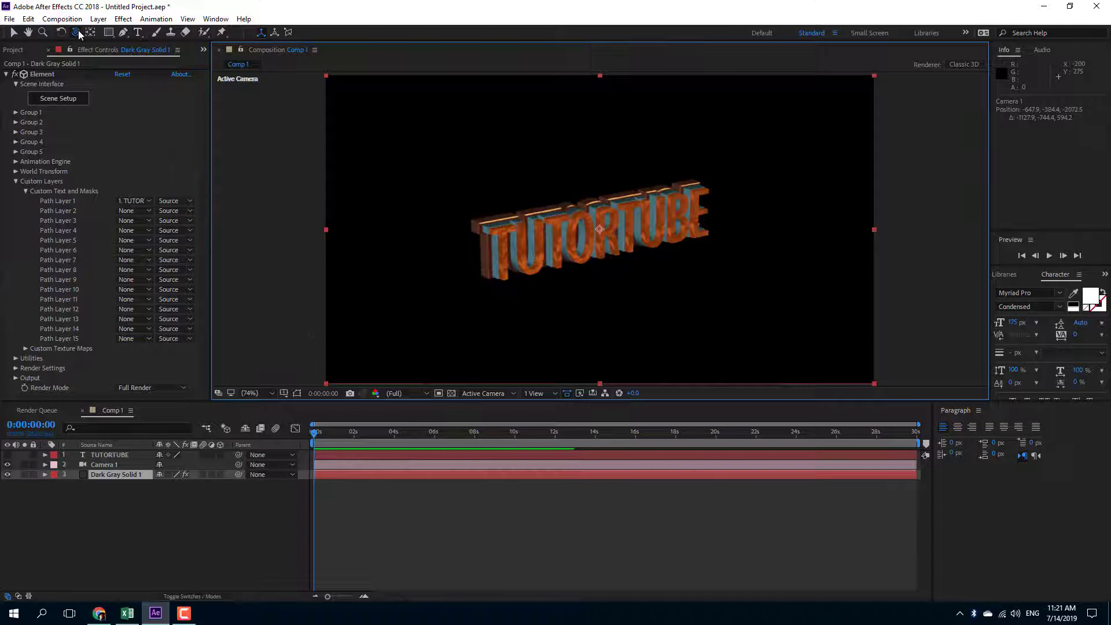
{"action": "left_click_drag", "start_coordinate": [76, 32], "coordinate": [116, 51]}
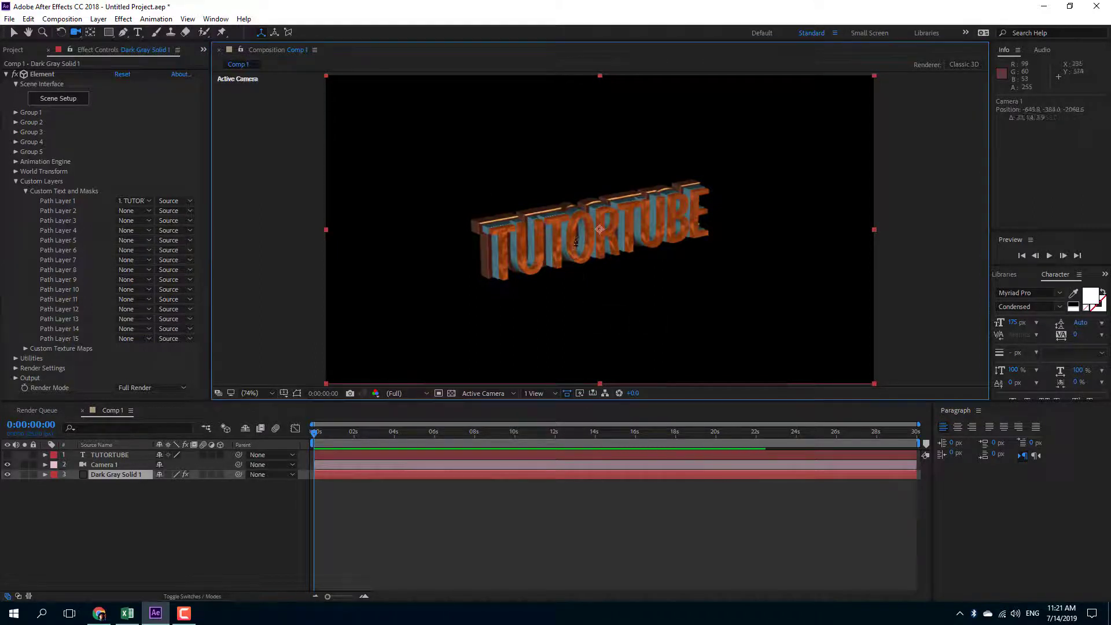
{"action": "left_click_drag", "start_coordinate": [575, 241], "coordinate": [533, 275]}
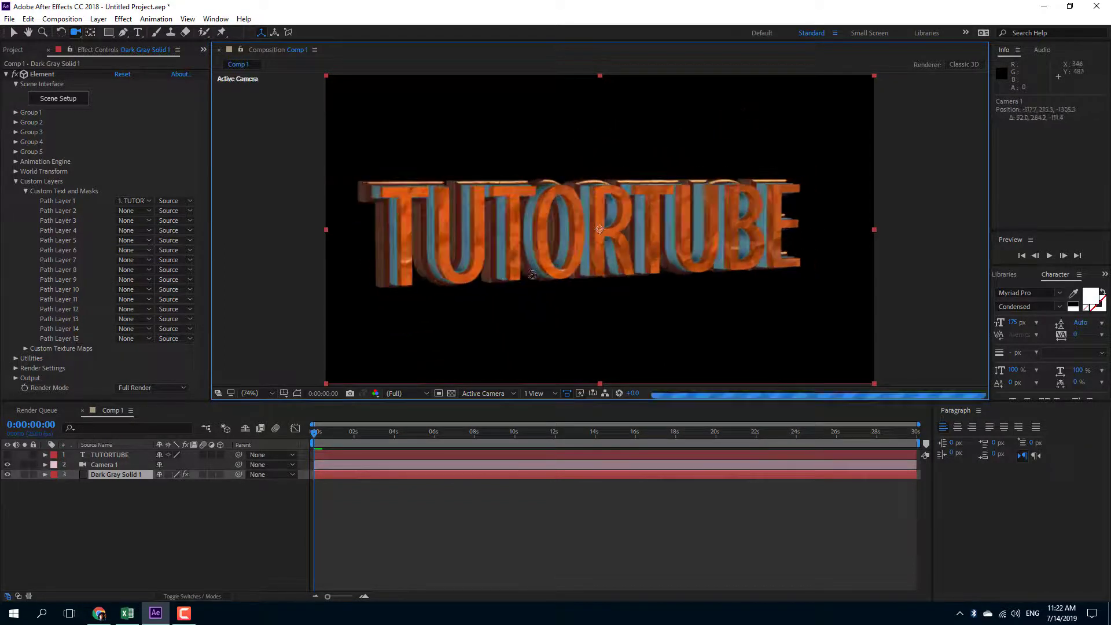